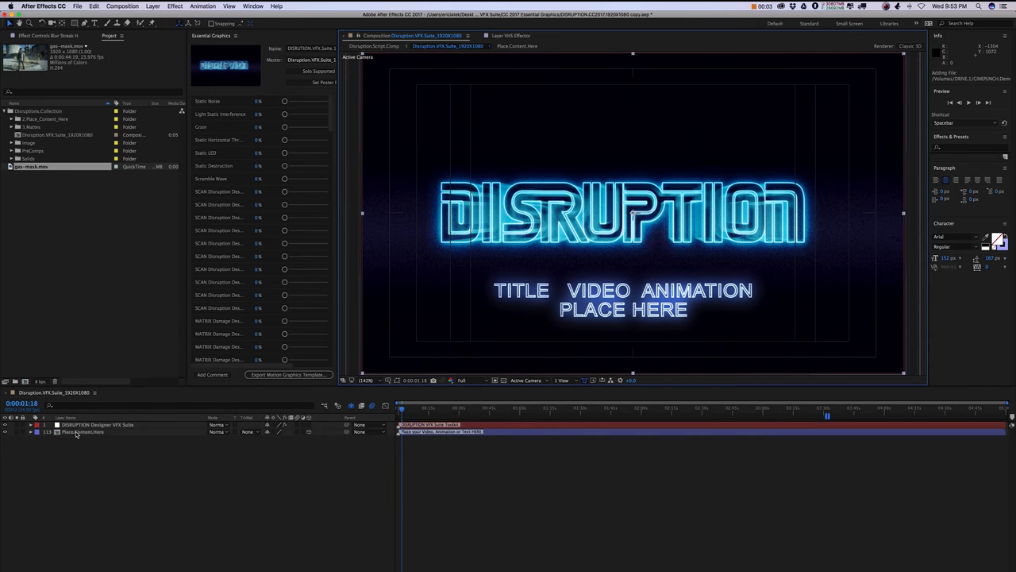
Open the Place.Content.Here precomp and add gas-mask.mov as its top layer, above the DISRUPTION titles.
click(80, 433)
double_click(85, 433)
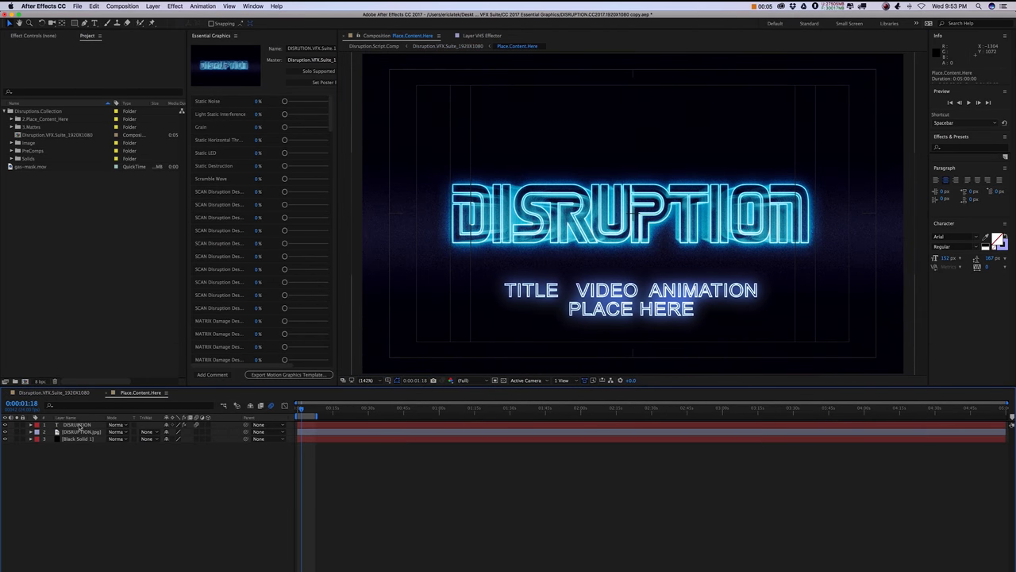
drag(22, 167, 633, 212)
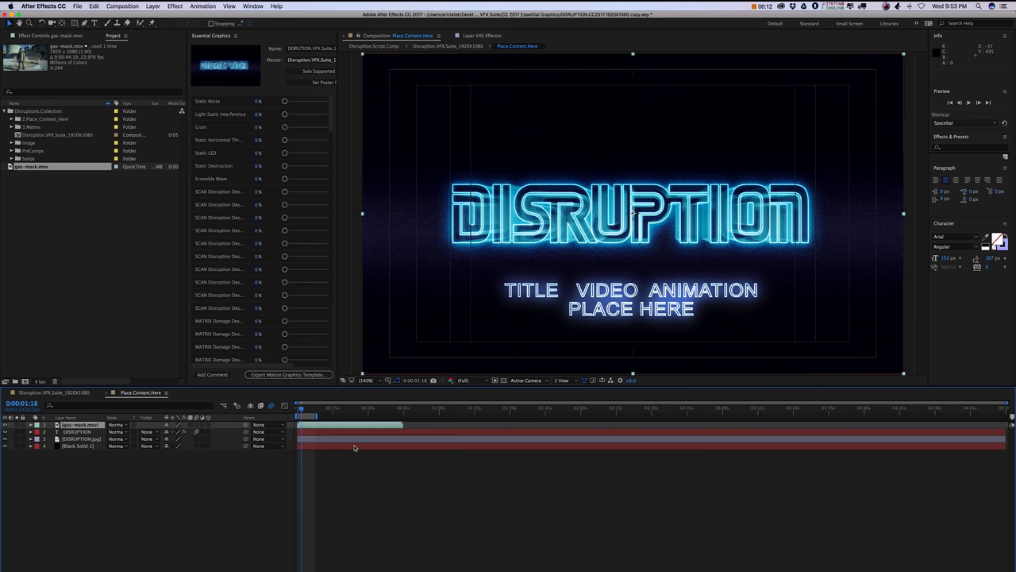
Return to the Disruption.VFX.Suite_1920X1080 comp and select the DISRUPTION VFX Suite effect.
click(74, 395)
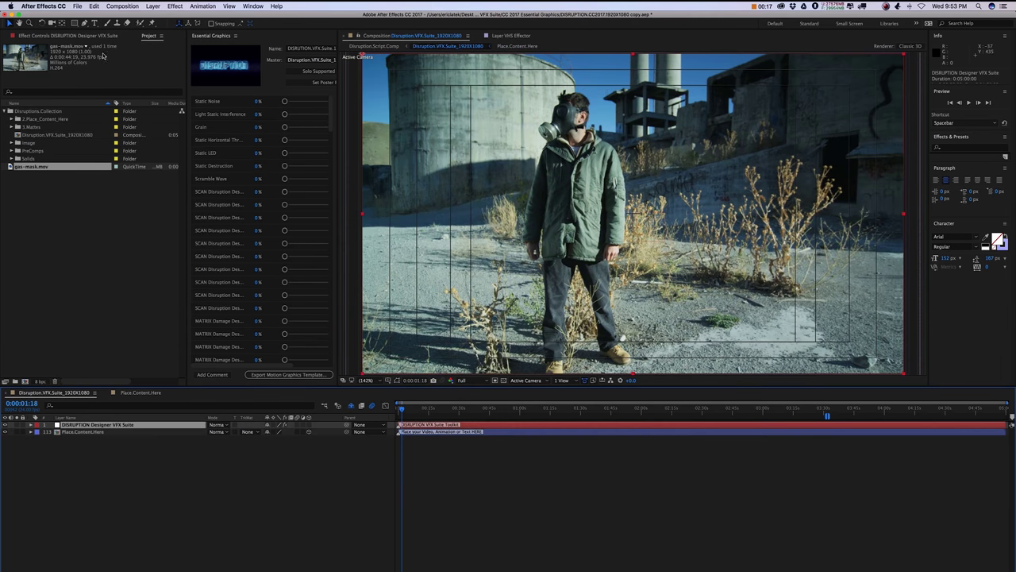
click(54, 36)
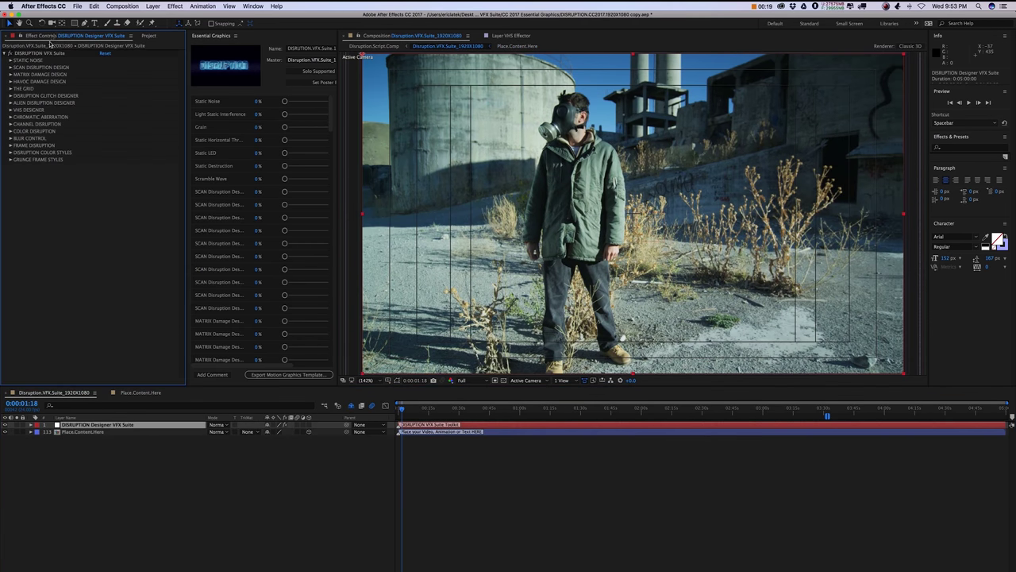
click(55, 54)
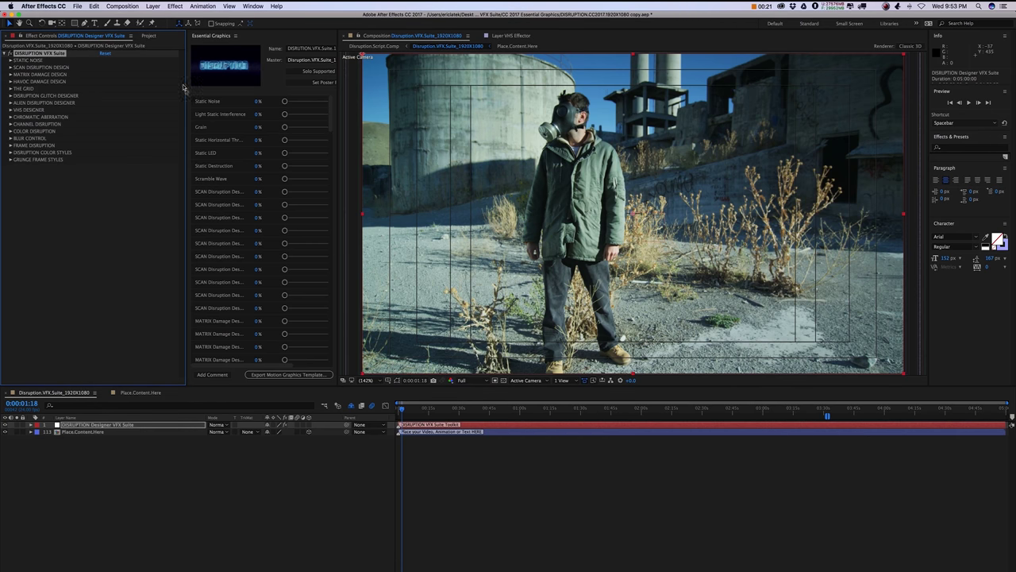
Browse to DISRUPTION Presets > Arrival, apply Arrival.1 to the effect layer, then undo it.
click(948, 137)
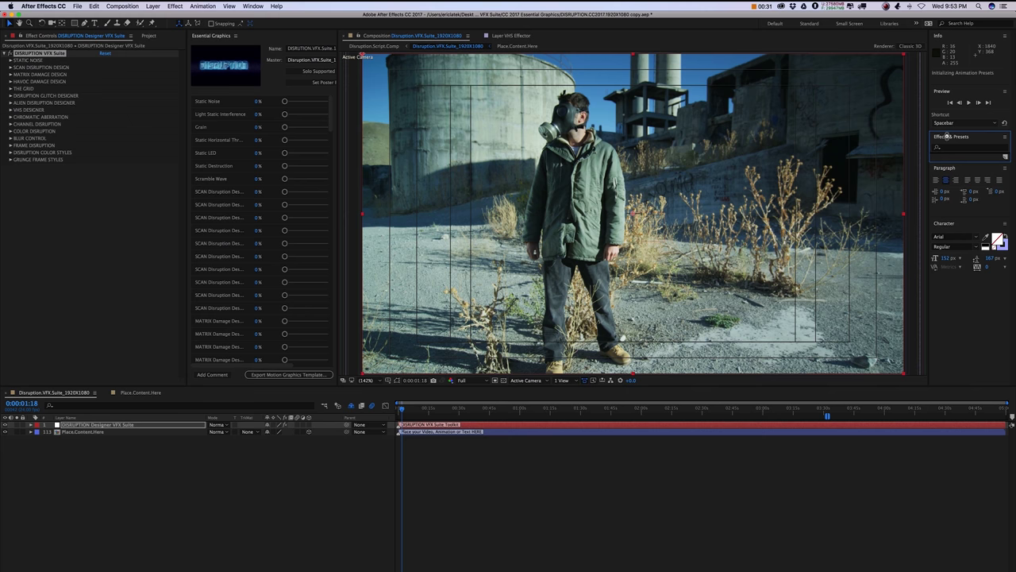
drag(929, 150, 905, 151)
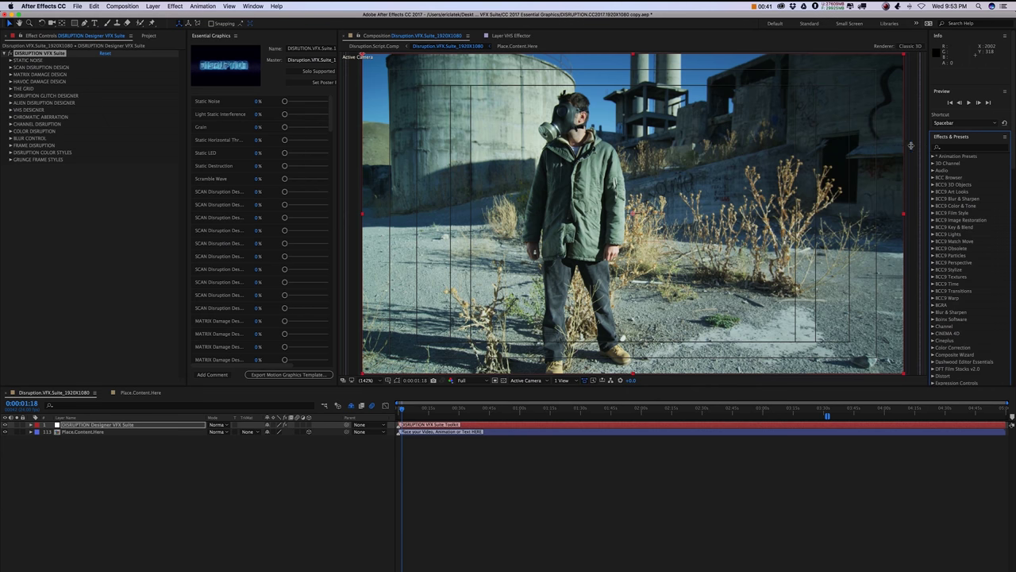
click(905, 157)
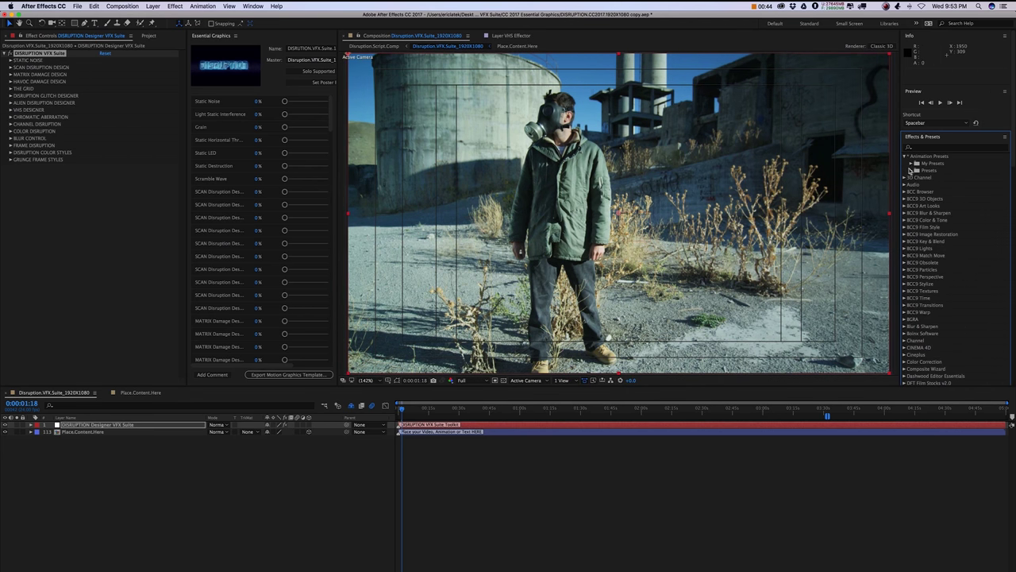
click(912, 170)
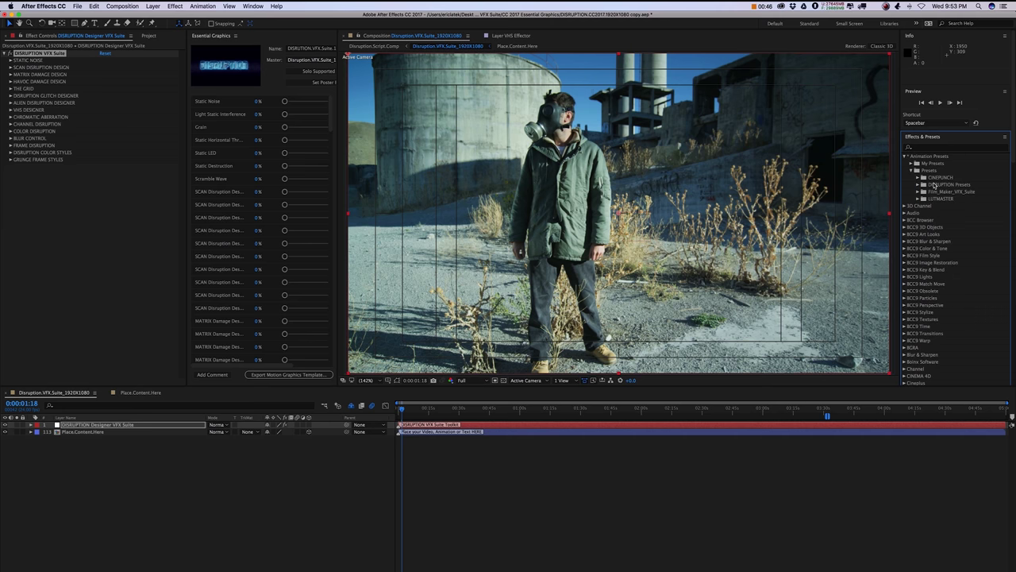
click(918, 185)
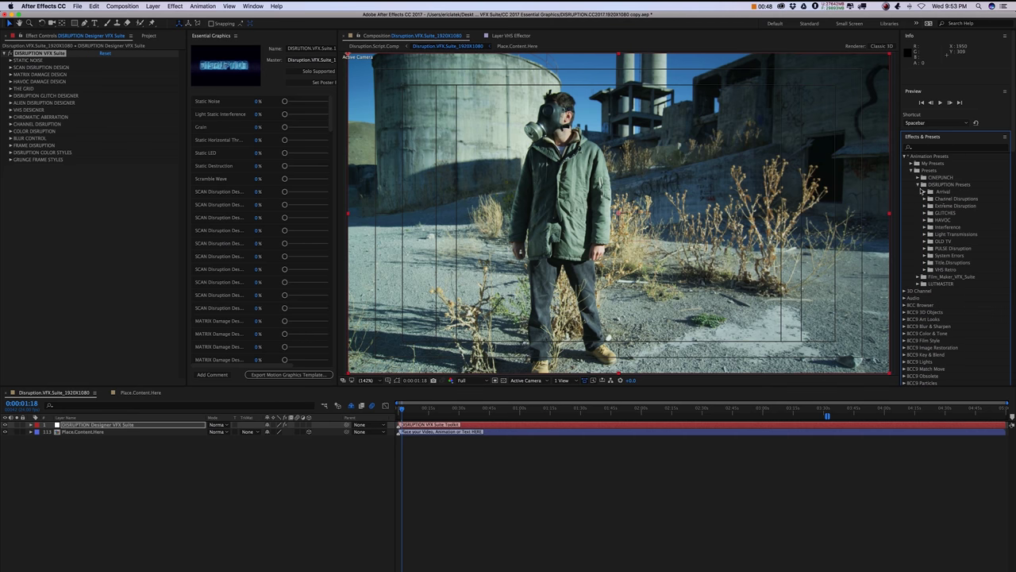
click(925, 192)
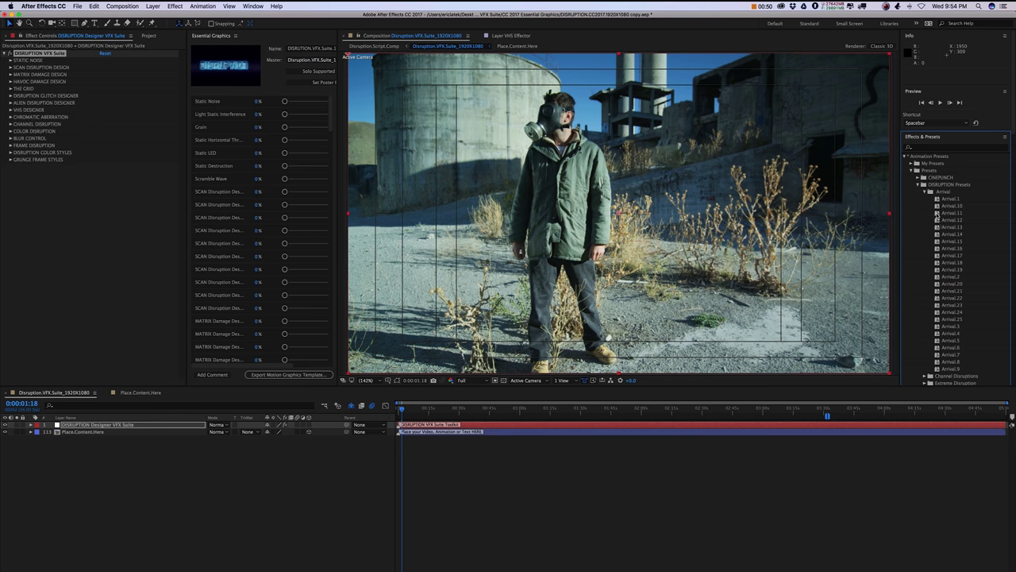
click(938, 200)
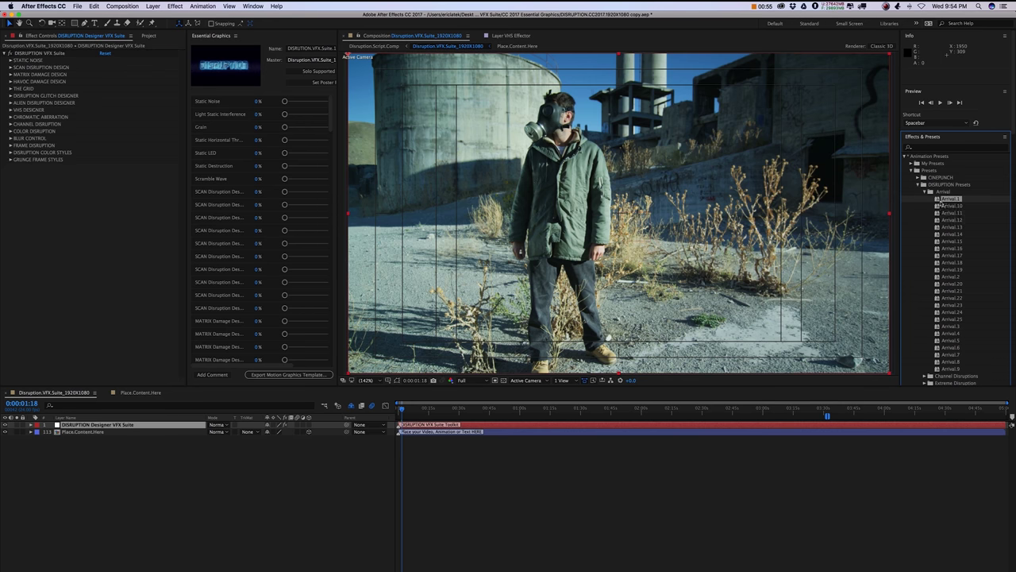
drag(939, 203, 38, 184)
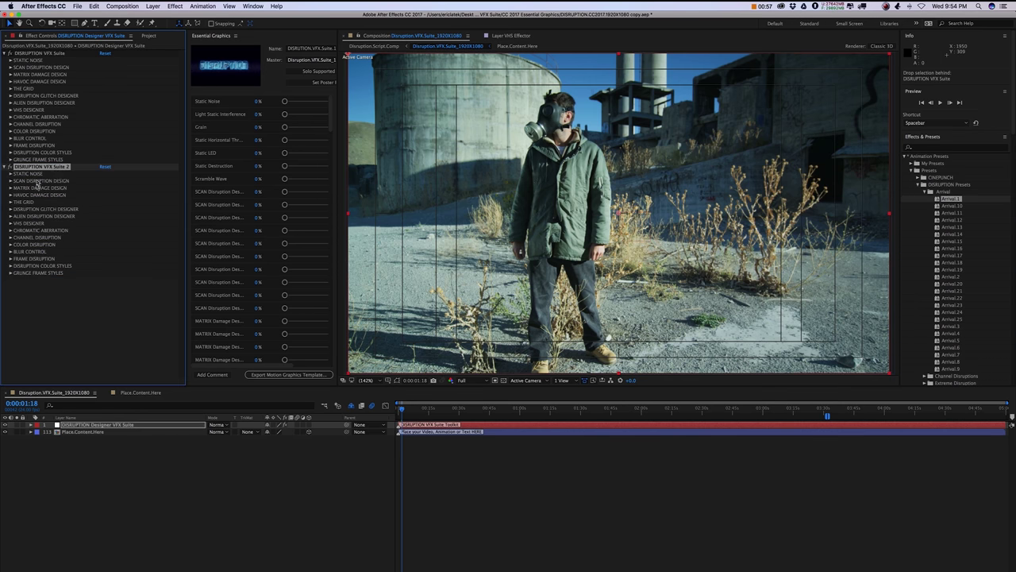
key(super+z)
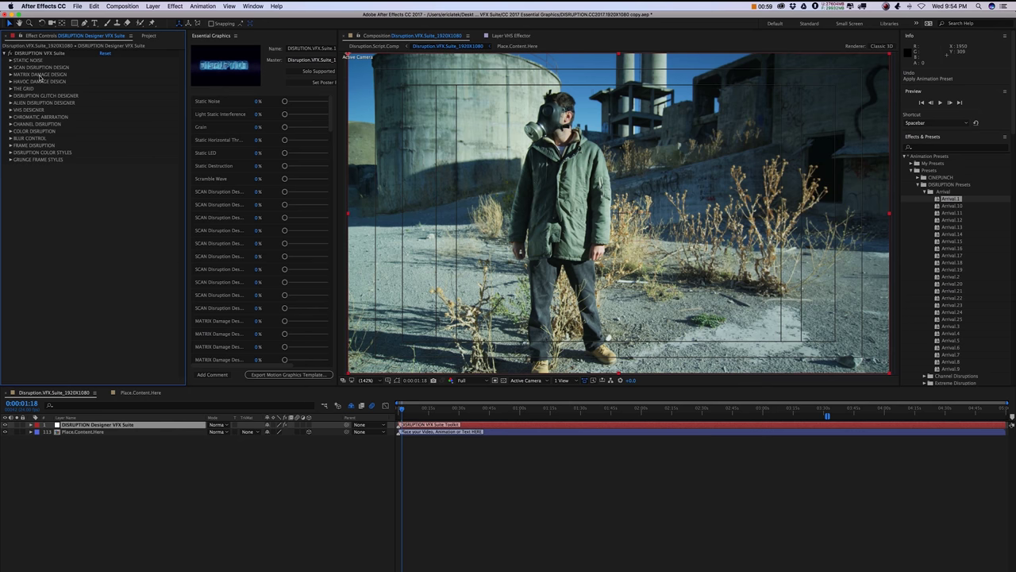
Apply Arrival.8.ffx from the Arrival folder through Animation > Apply Animation Preset.
drag(950, 199, 35, 183)
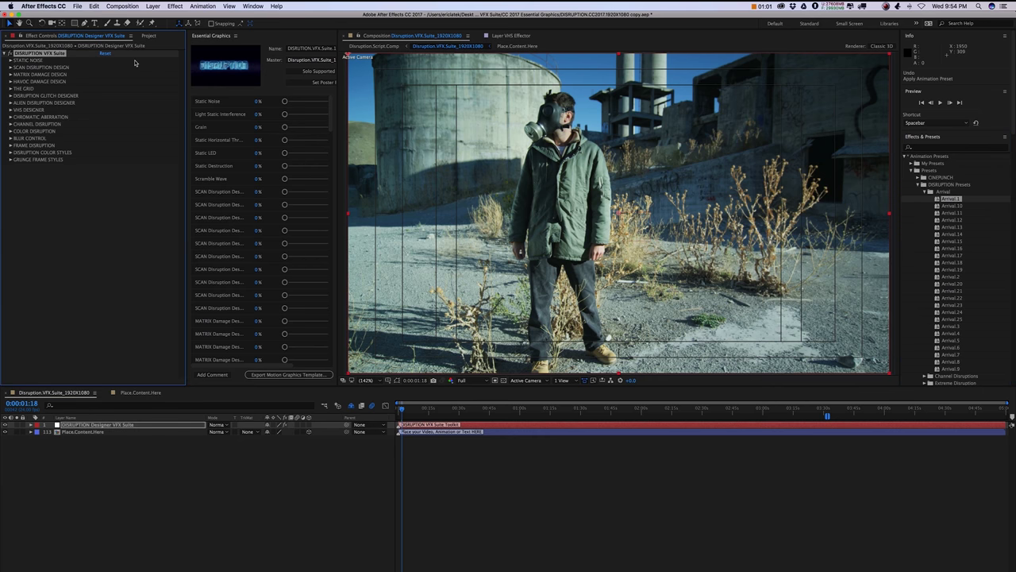
click(204, 6)
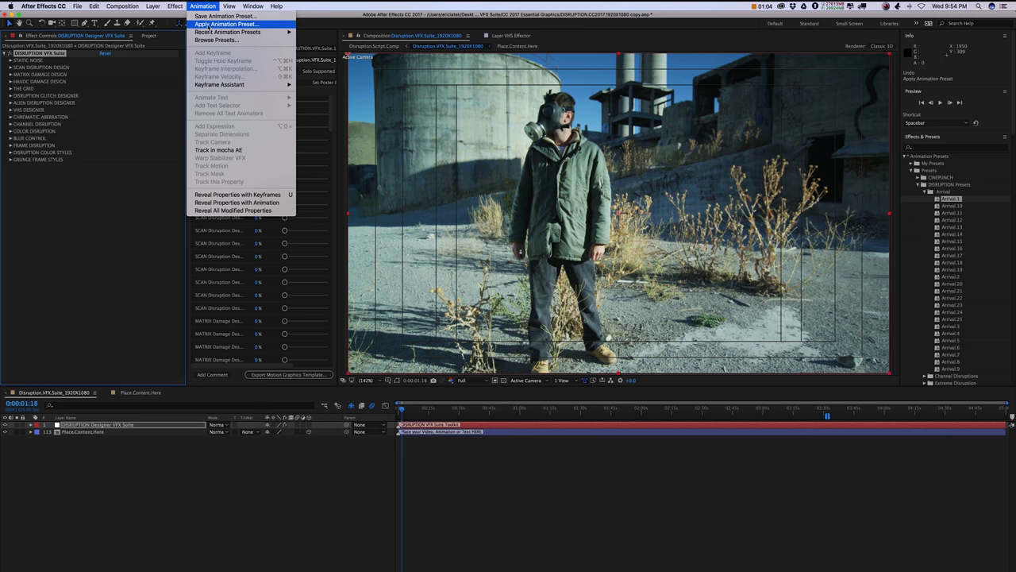
click(208, 24)
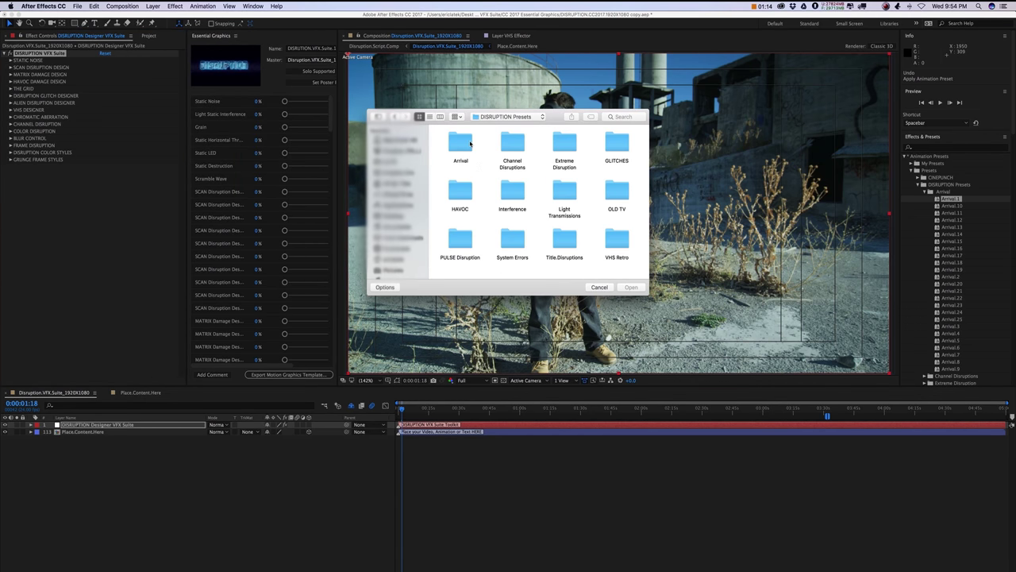
double_click(461, 144)
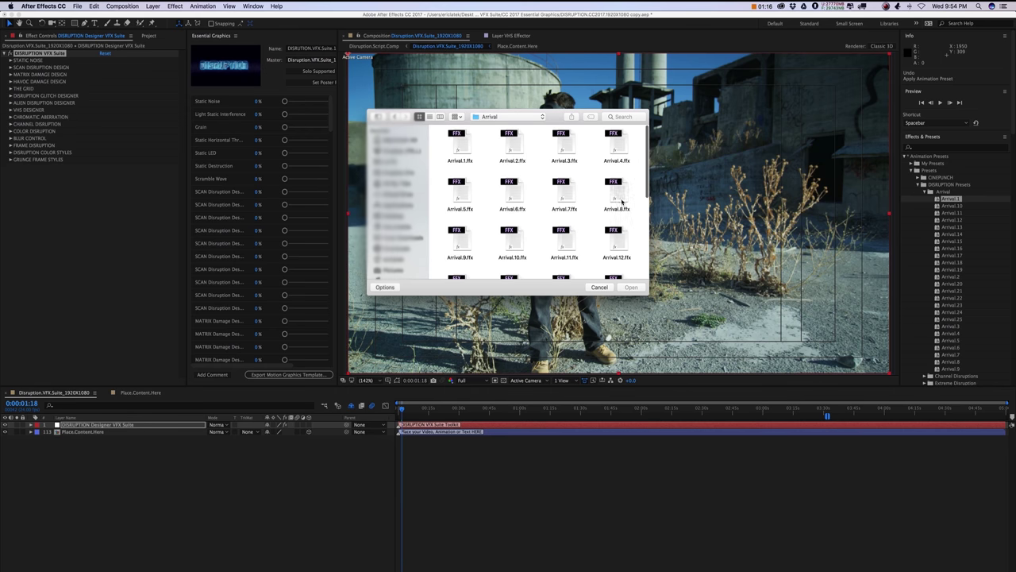
click(622, 202)
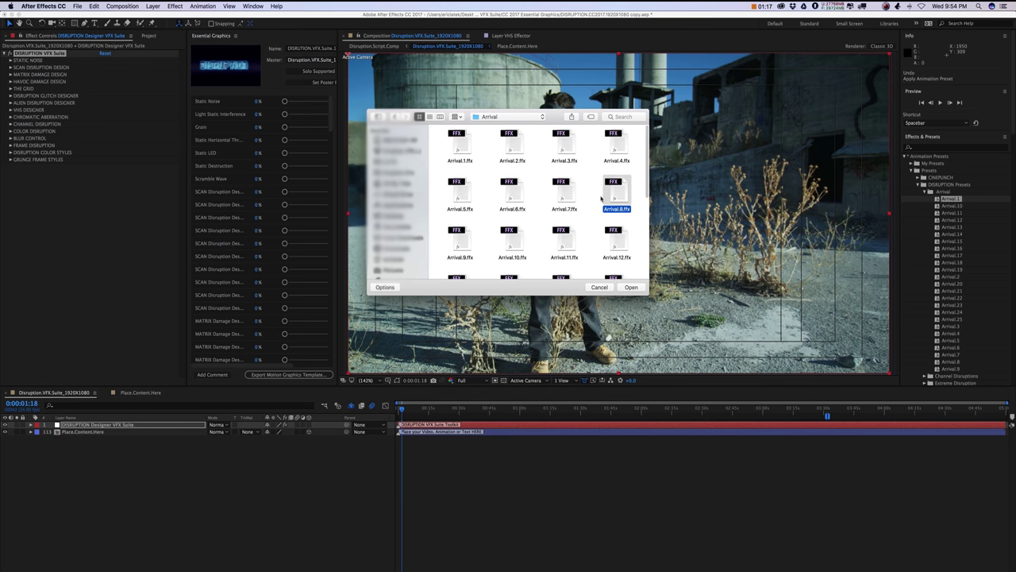
click(629, 287)
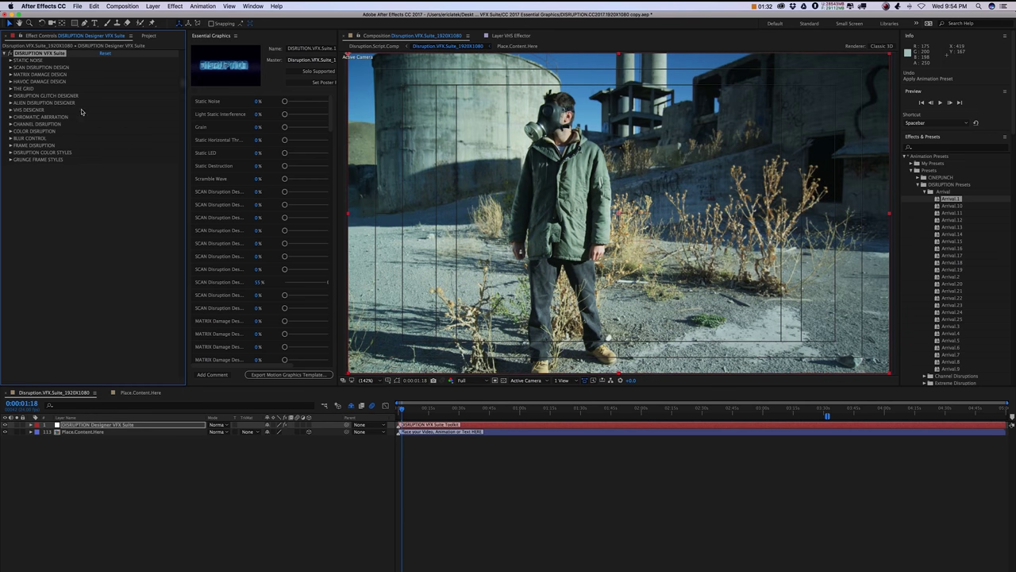
Set STATIC NOISE > Light Static Interference to 45.64% in a widened Effect Controls panel.
drag(186, 77, 257, 126)
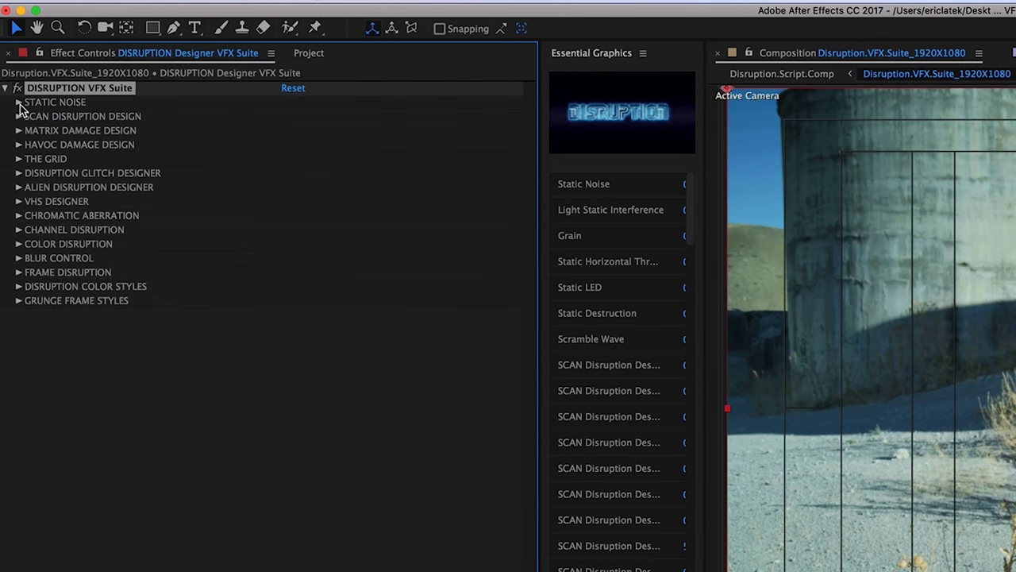
click(11, 59)
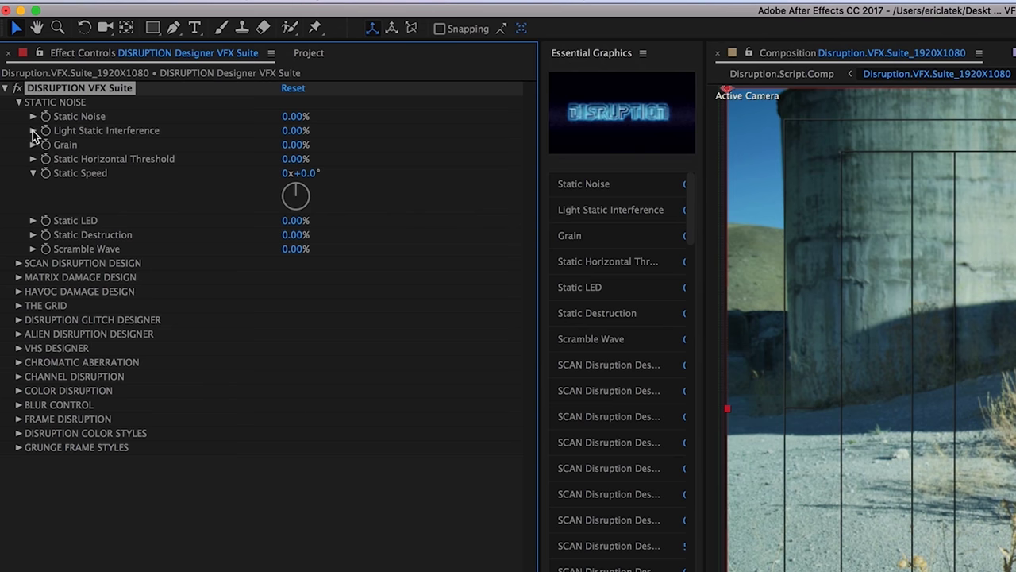
click(33, 131)
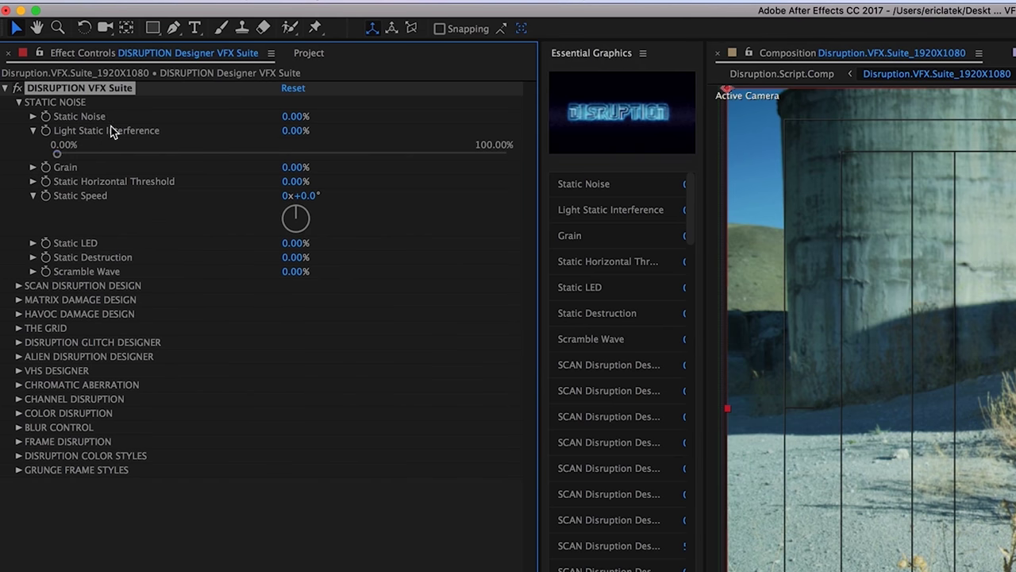
drag(57, 154, 263, 154)
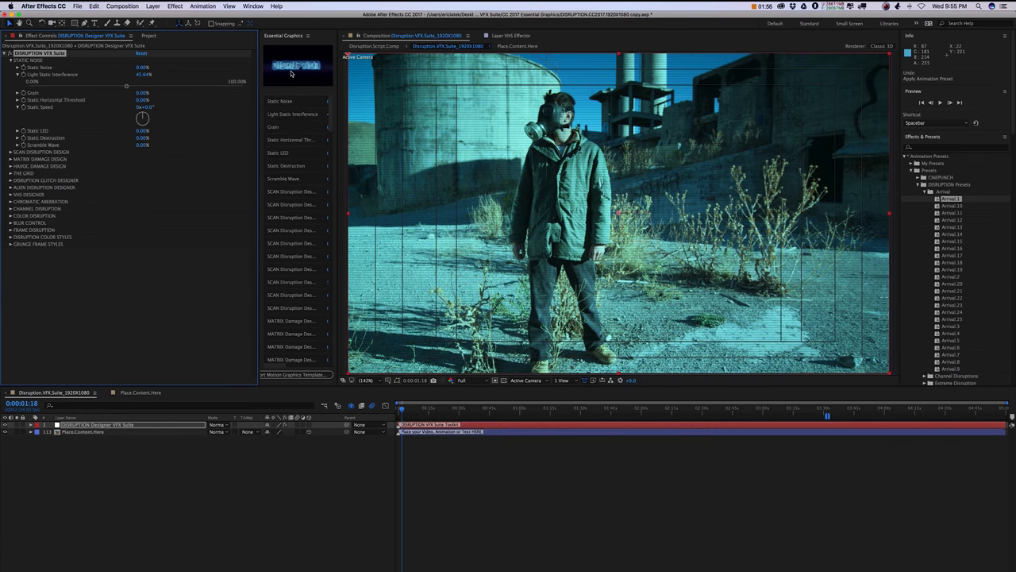
click(18, 75)
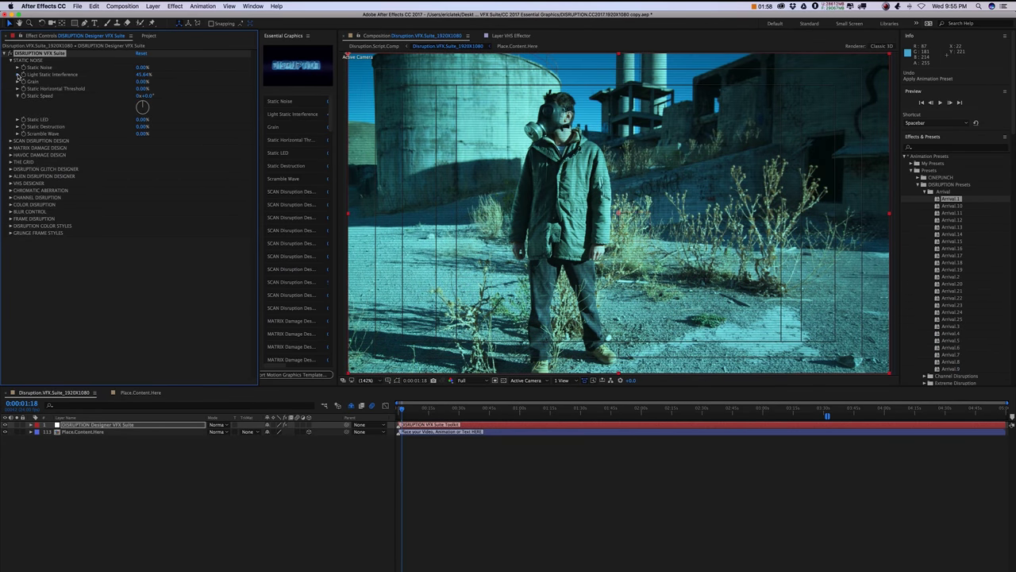
Try SCAN Disruption Design 2 at 55.29%, then return it to 0%.
click(10, 60)
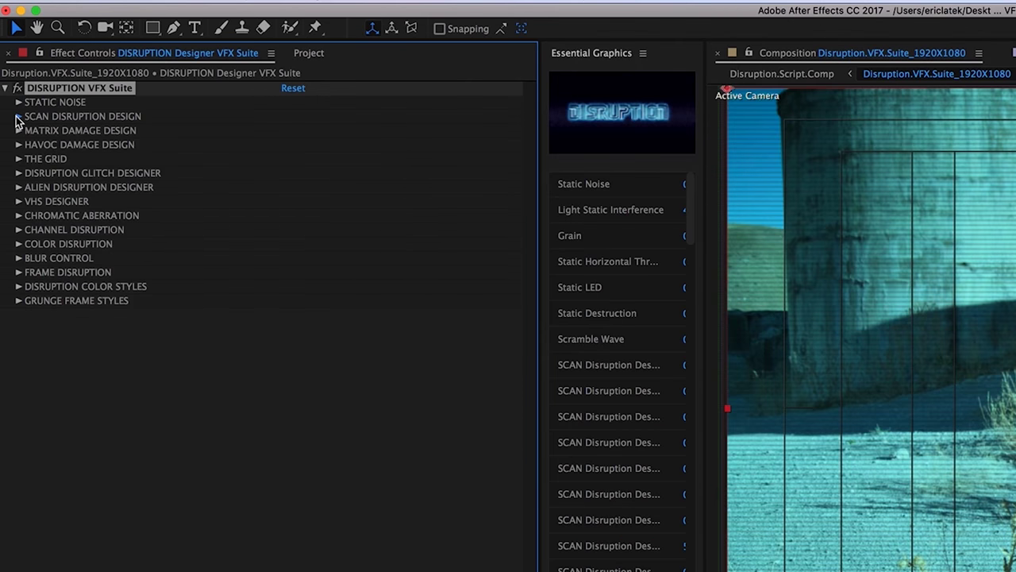
click(10, 66)
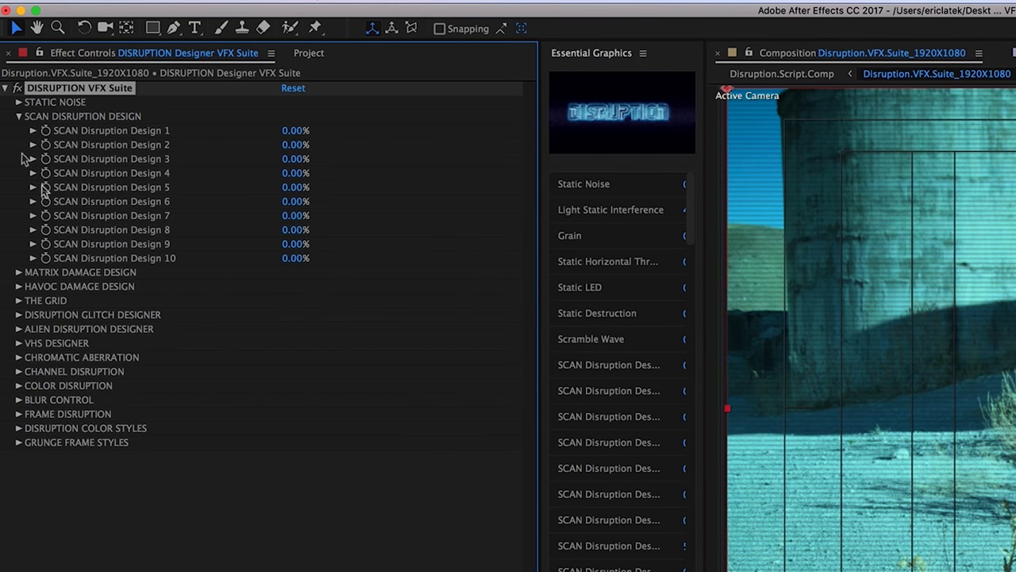
click(32, 145)
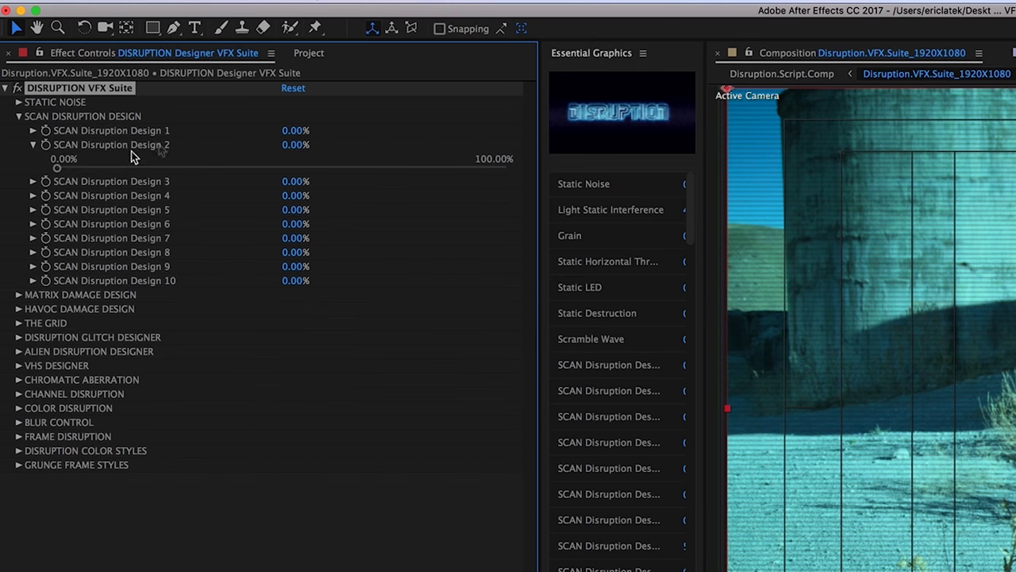
click(306, 169)
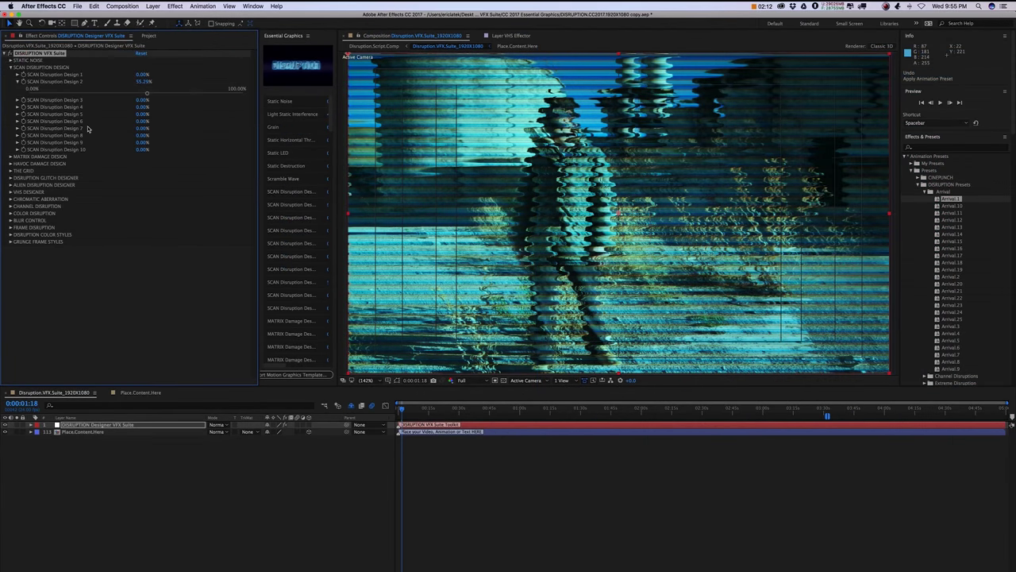
click(30, 90)
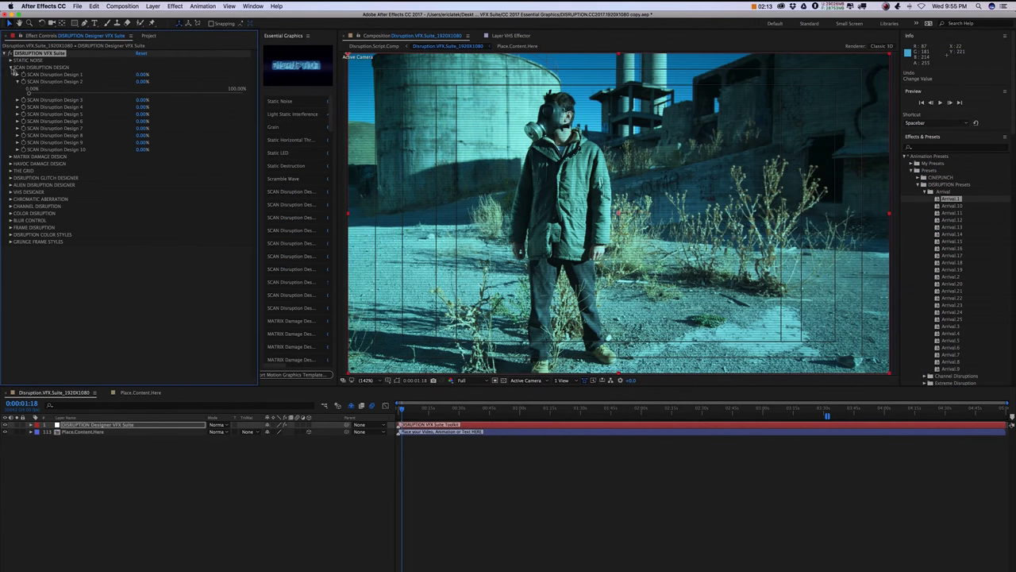
Set MATRIX Damage Design 11 to about 43% and HAVOC Damage Design 6 to about 72%.
click(11, 67)
click(10, 74)
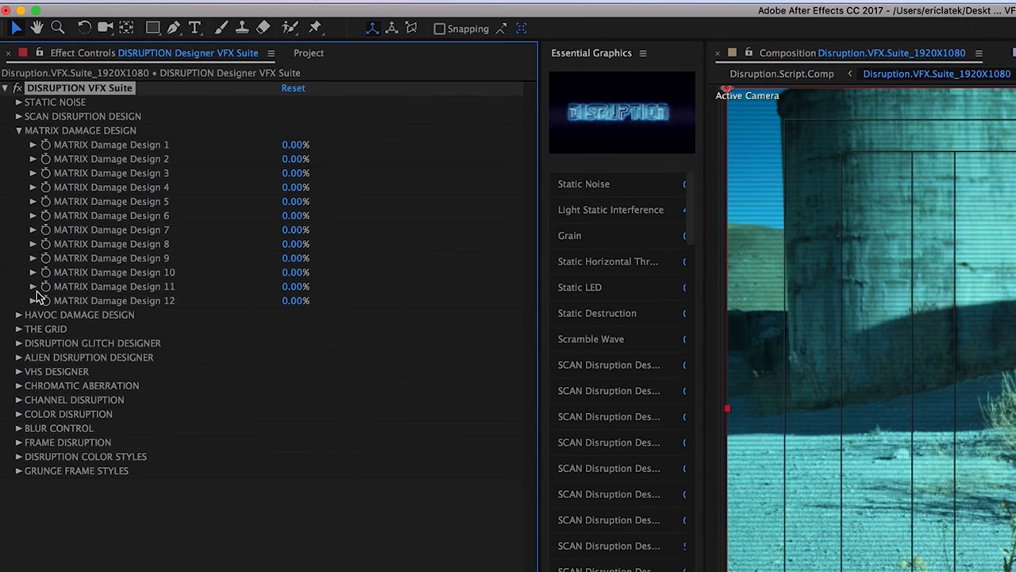
click(33, 287)
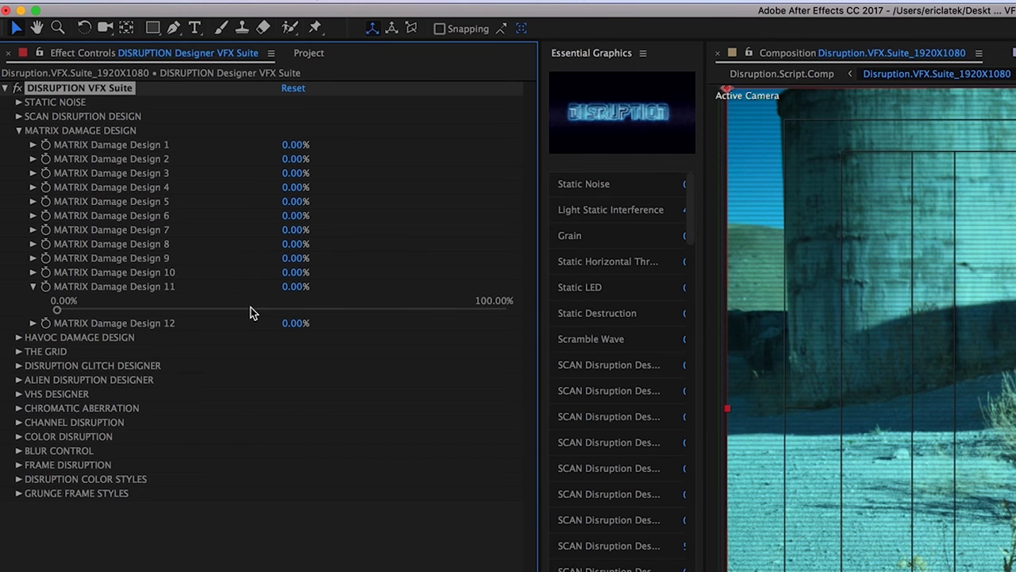
click(250, 310)
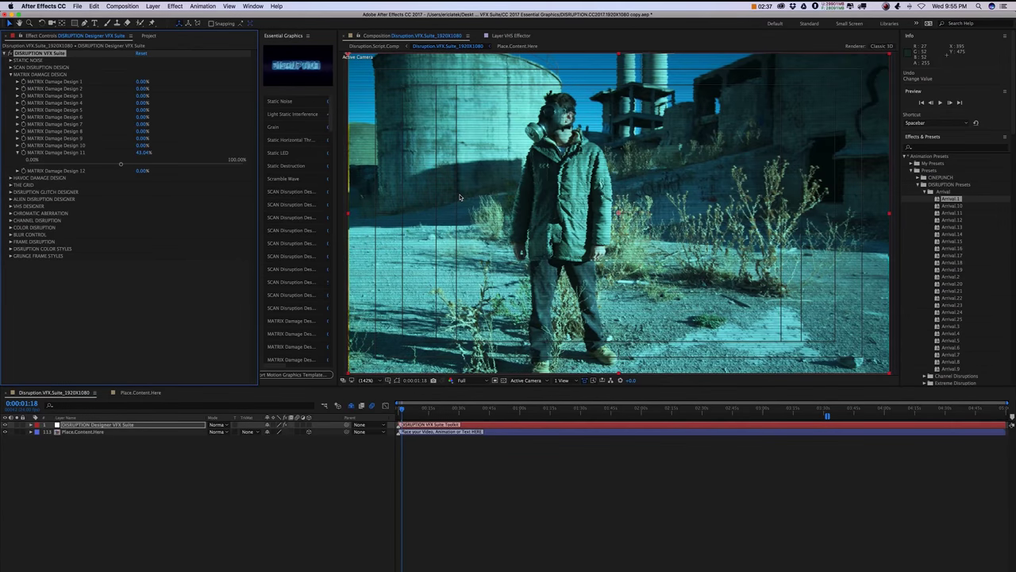
click(17, 104)
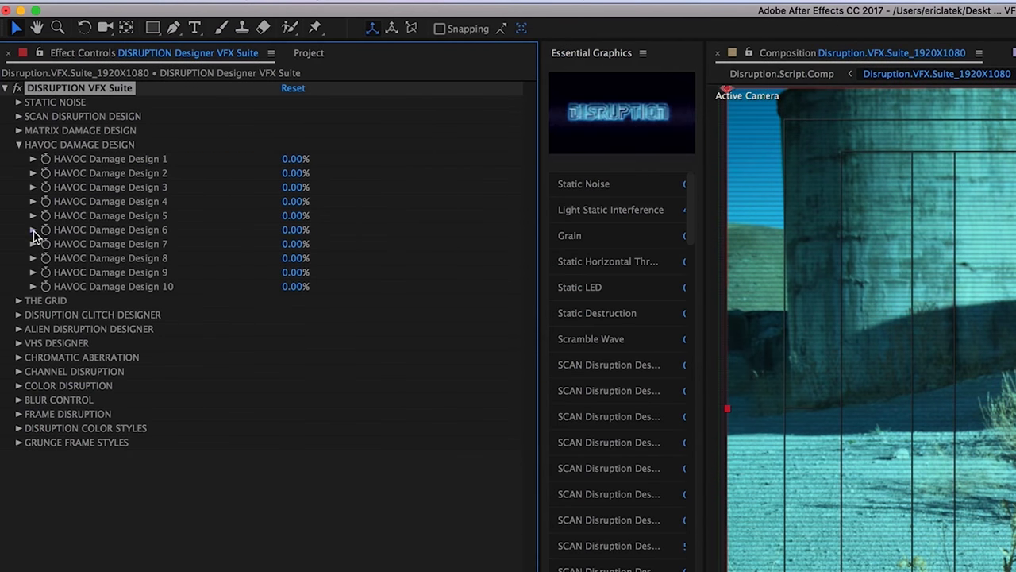
click(33, 229)
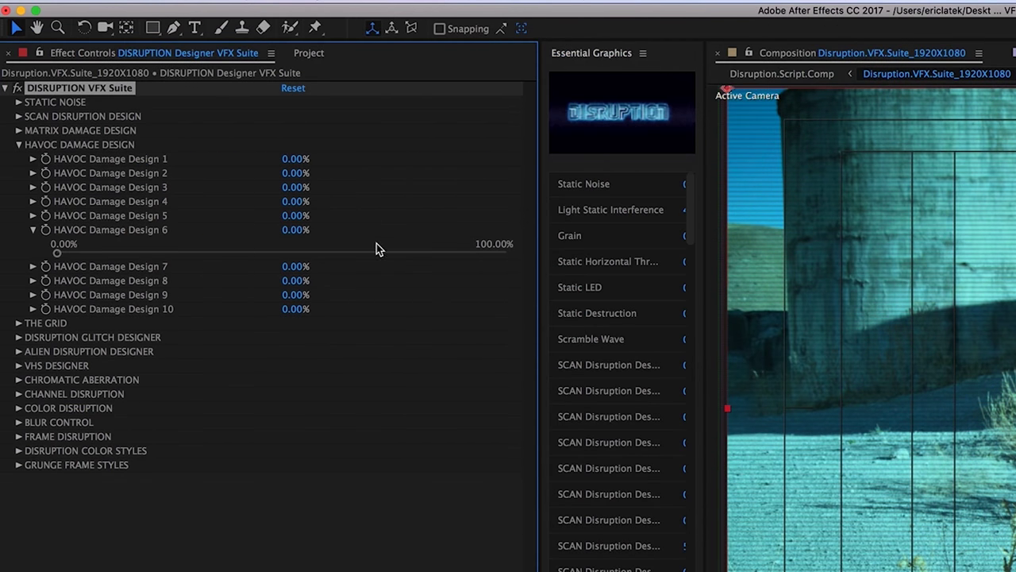
click(381, 252)
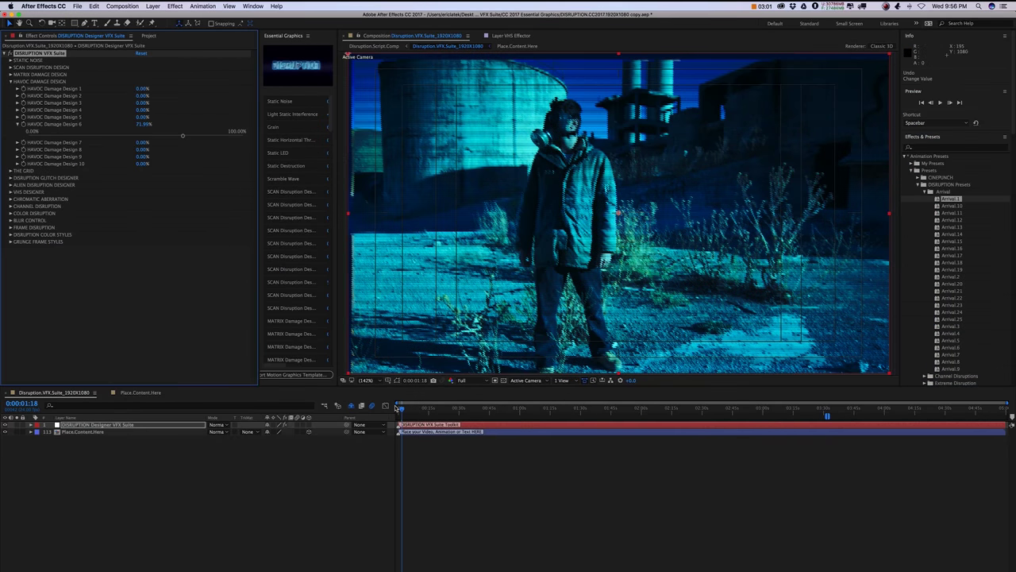
Undo HAVOC Damage Design 6 to 0% and move the work area to 0:00:00:00–0:00:28:05.
key(super+z)
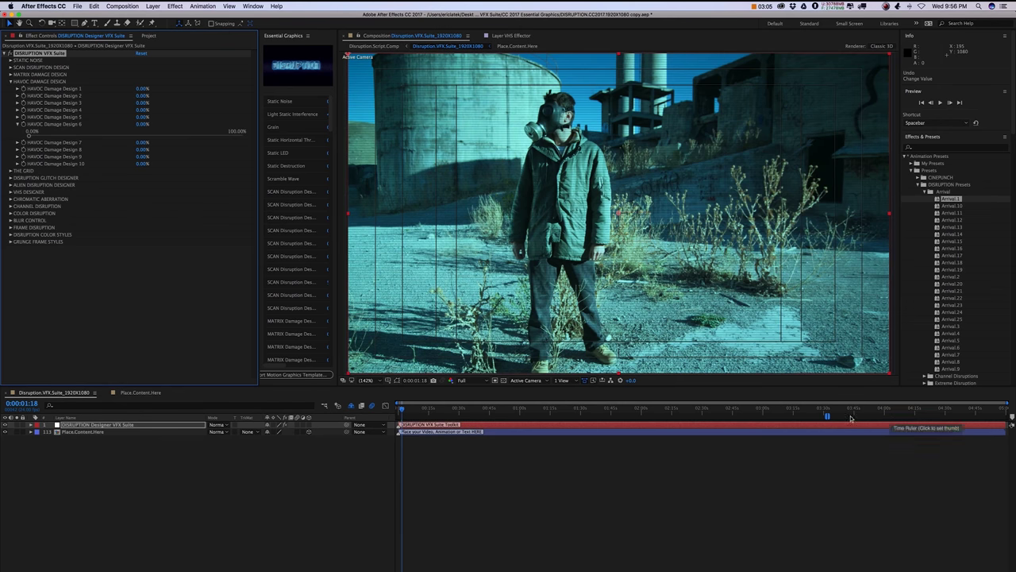
click(767, 412)
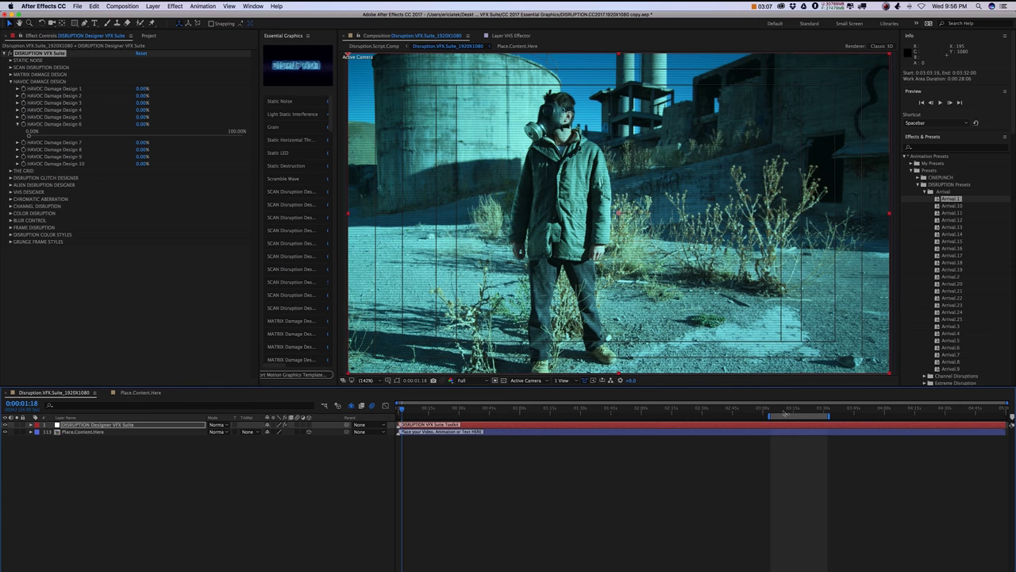
drag(588, 424, 429, 415)
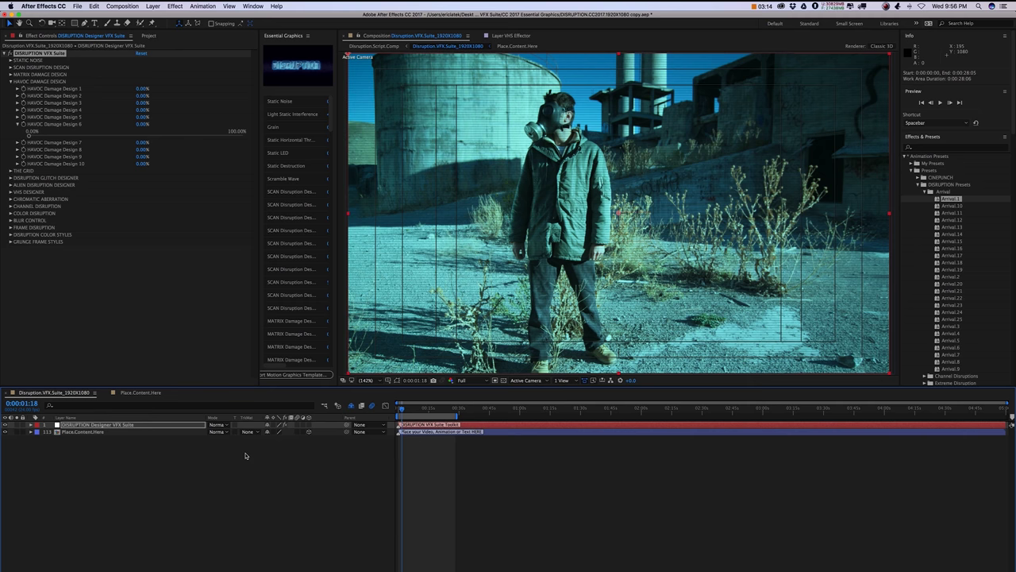
click(73, 561)
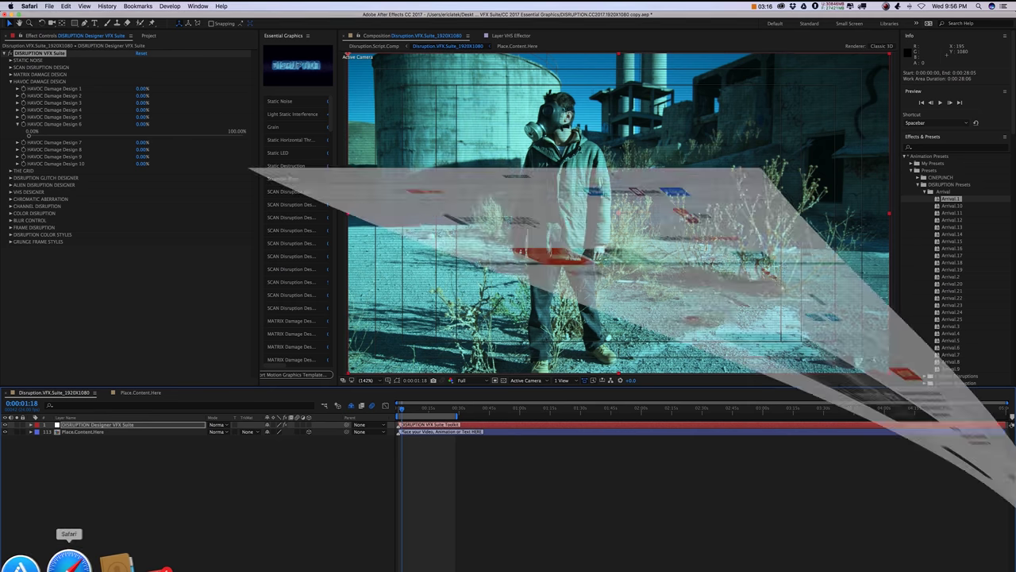
click(233, 99)
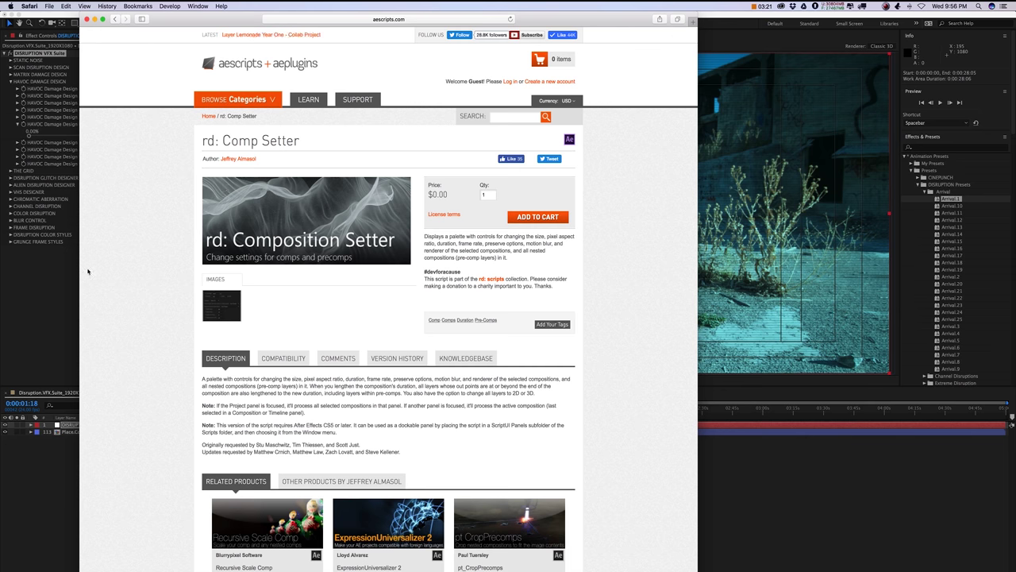
click(51, 287)
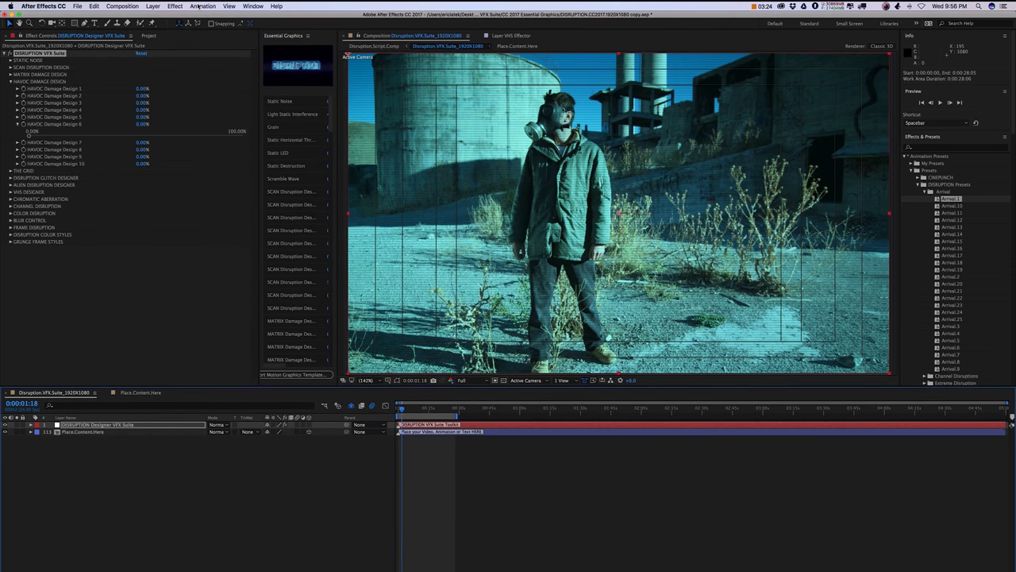
Run rd_CompSetter.jsx with Duration enabled in seconds, then close the script panel.
click(253, 6)
scroll(309, 386, down, 5)
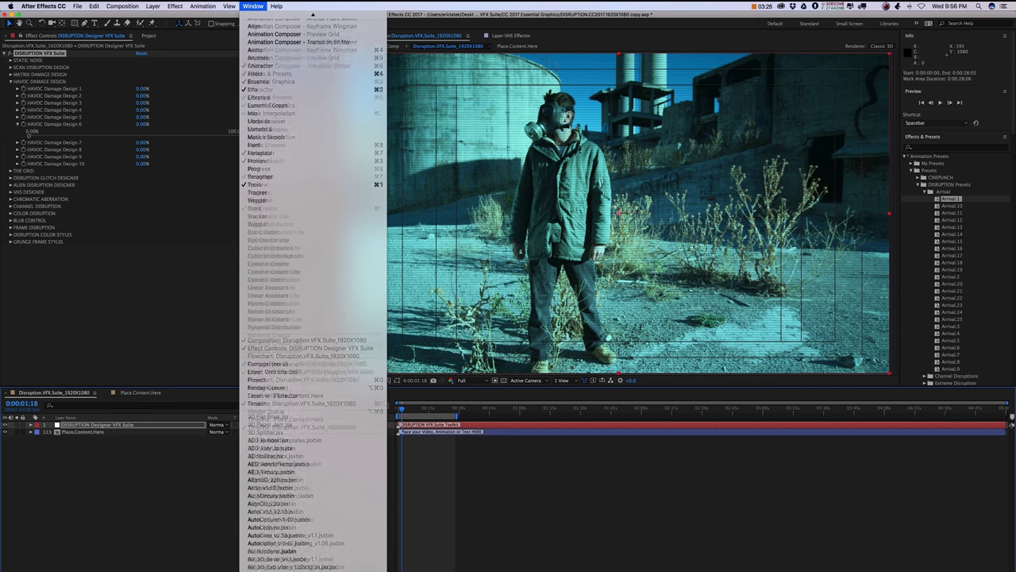
scroll(310, 397, down, 10)
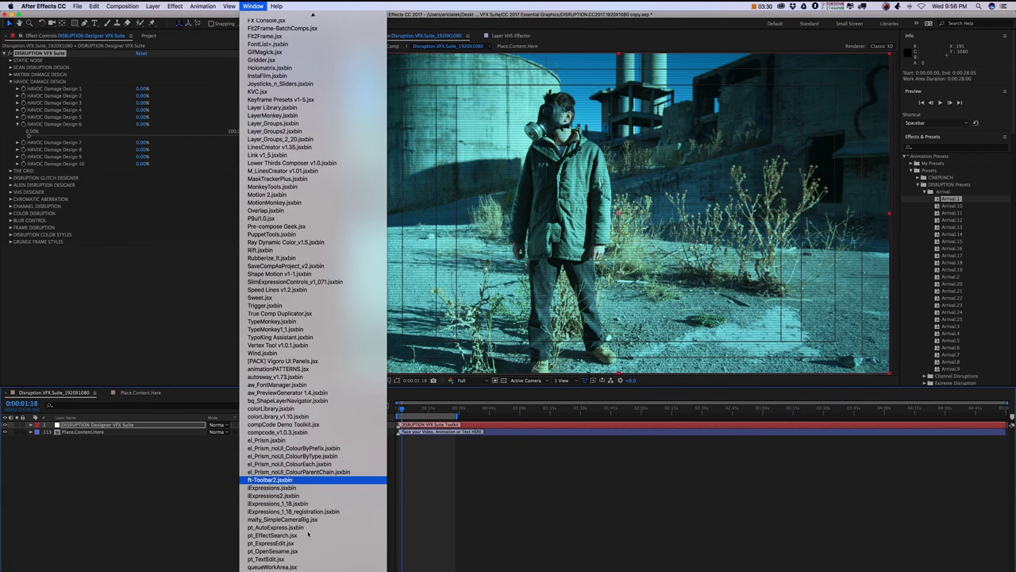
scroll(309, 555, down, 4)
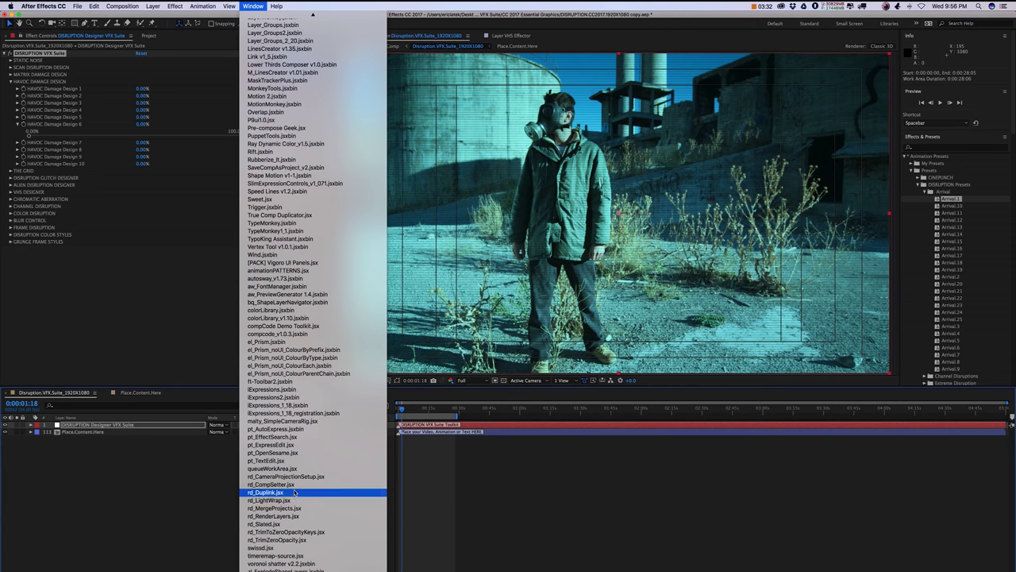
click(296, 485)
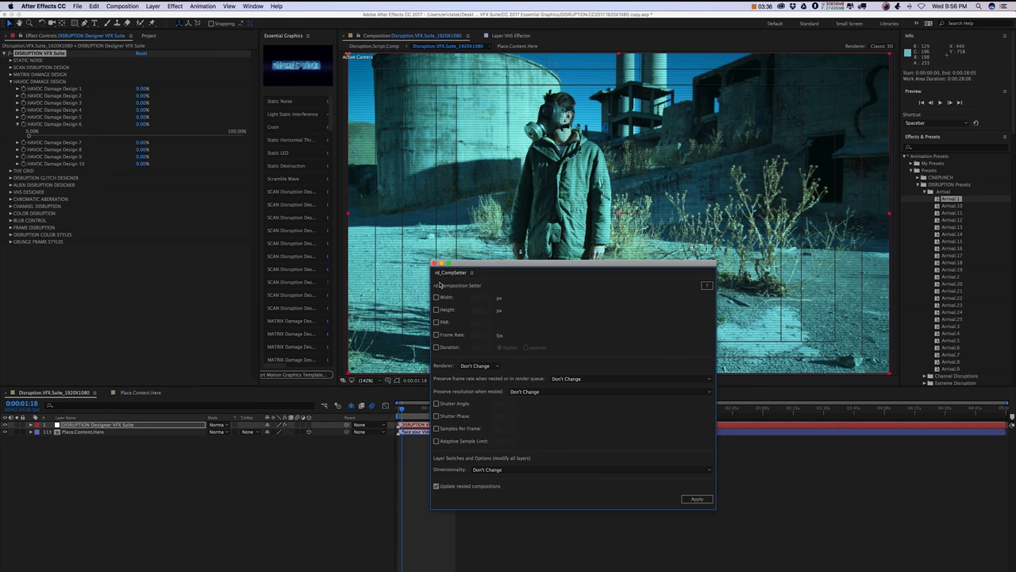
click(436, 346)
click(526, 348)
click(435, 263)
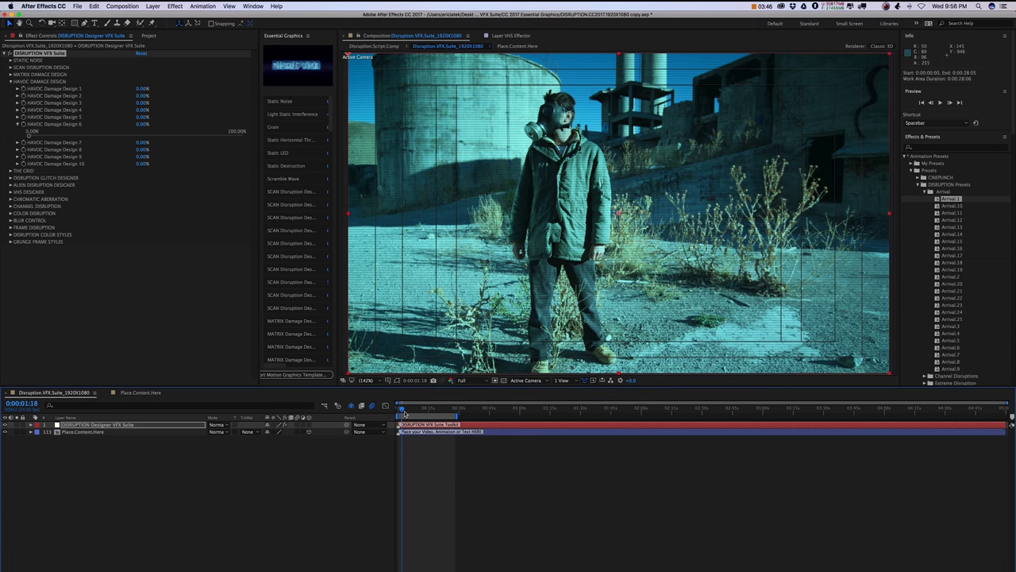
Preview The Griddler at about 25% with a blue Grid Color, then undo both changes.
click(11, 81)
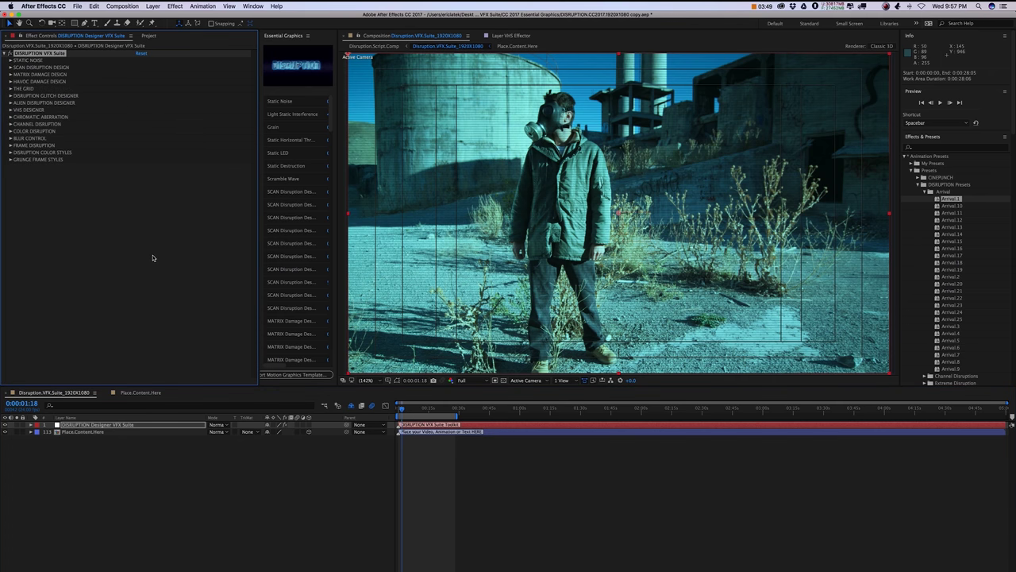
click(10, 88)
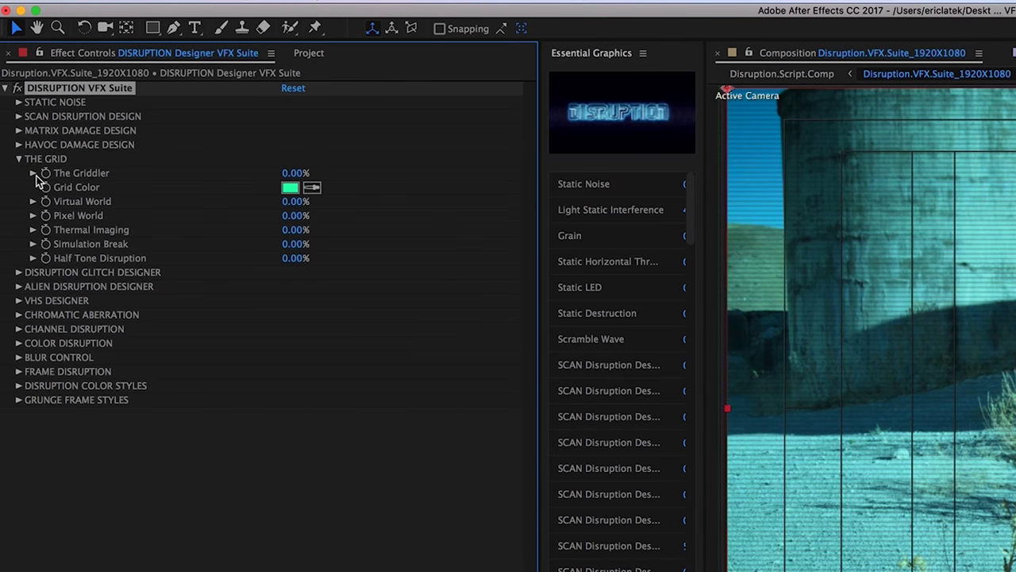
click(17, 95)
click(170, 196)
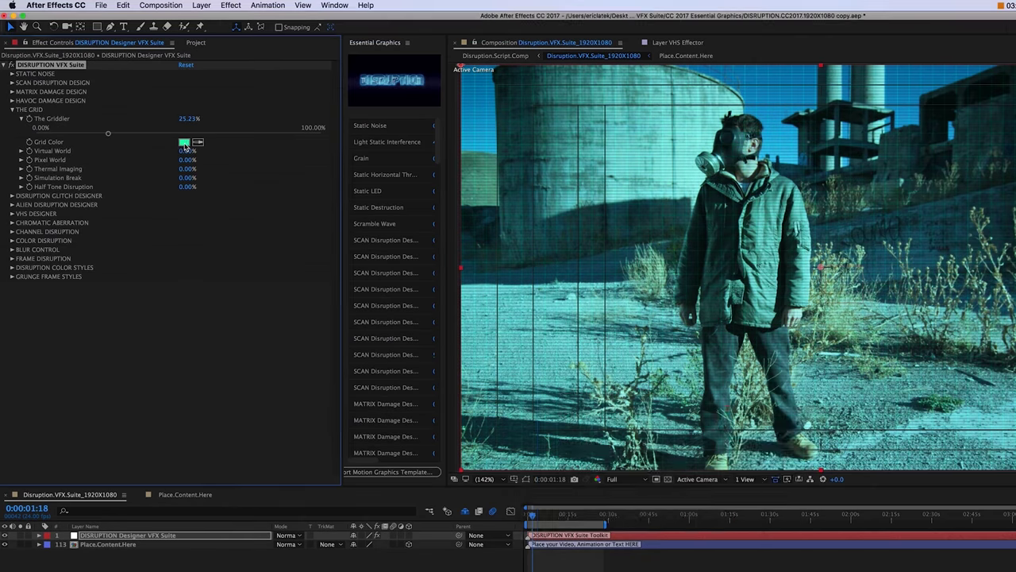
click(184, 142)
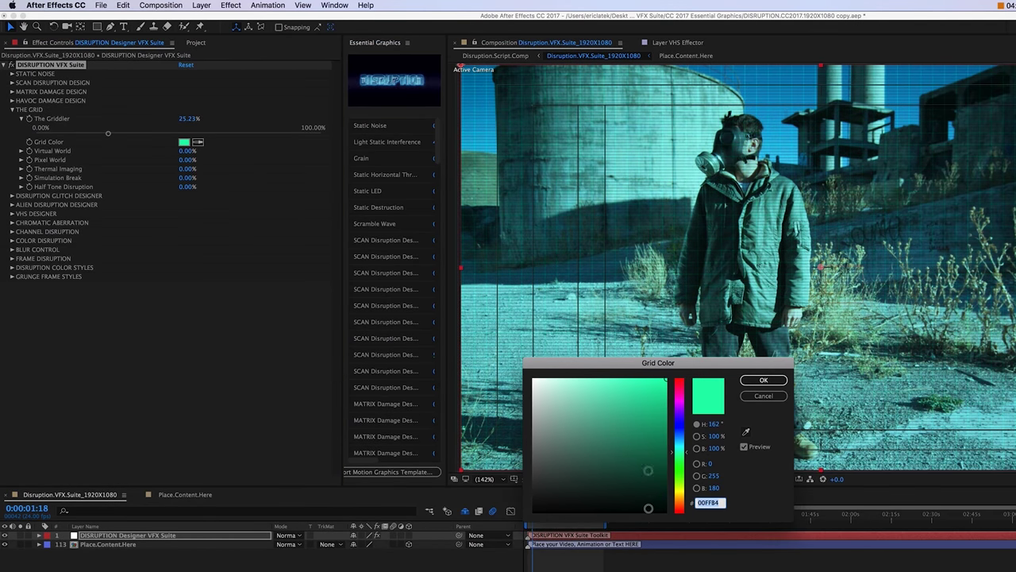
drag(677, 411, 649, 384)
click(764, 379)
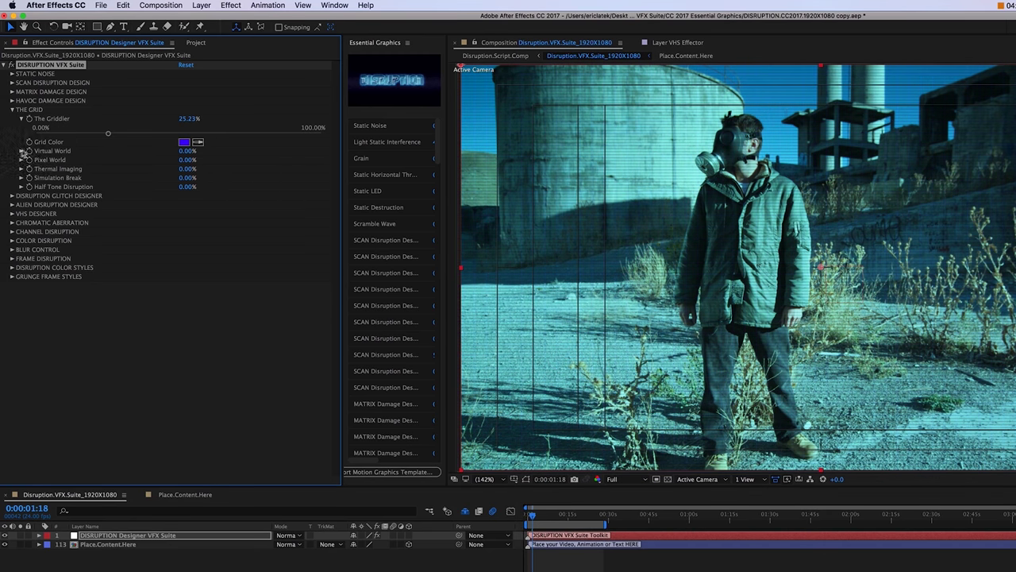
key(super+z)
key(super+z)
Preview Virtual World at about 95%, bring it back to 0%, and fold THE GRID away.
click(20, 152)
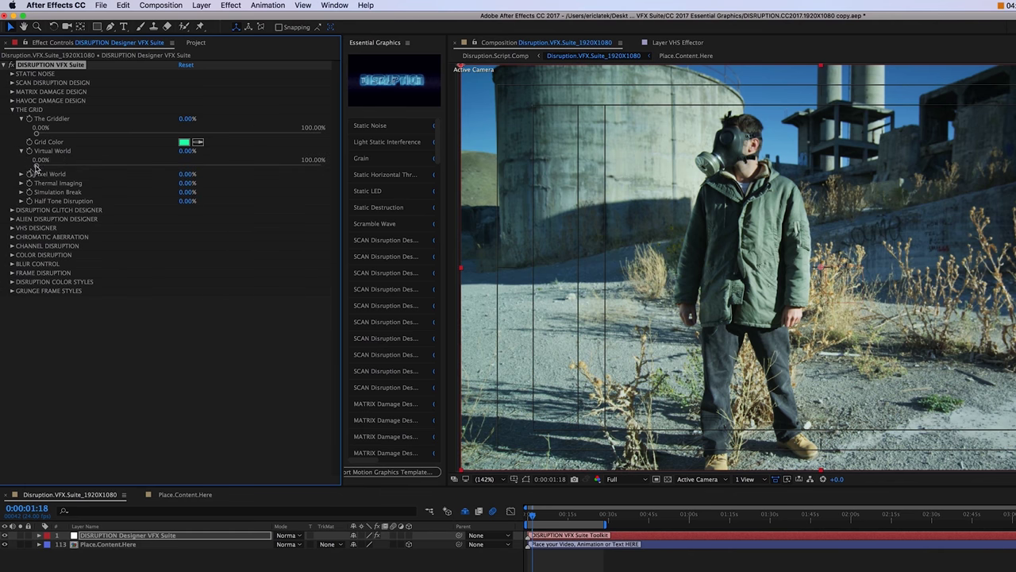
click(306, 166)
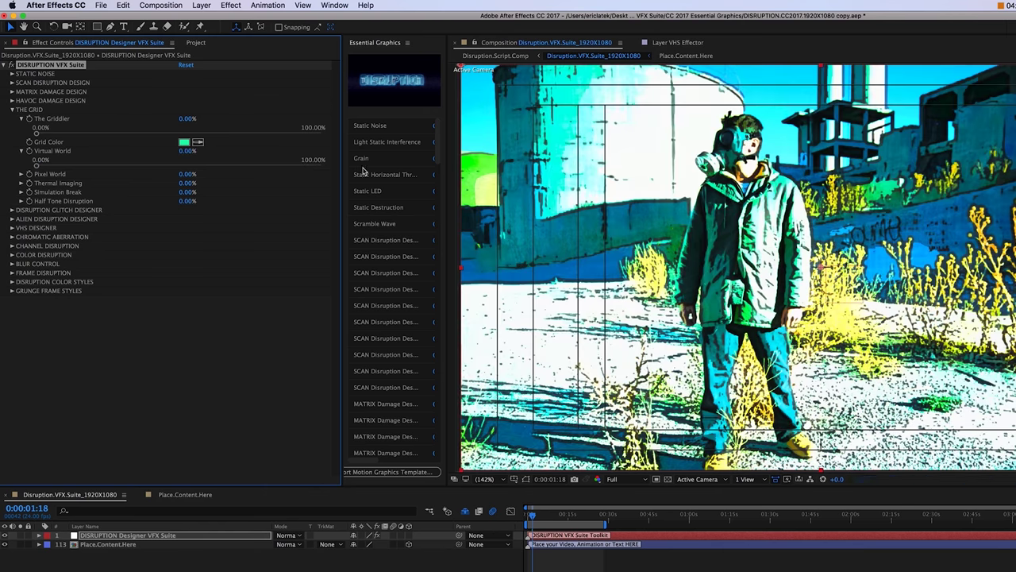
drag(305, 166, 28, 117)
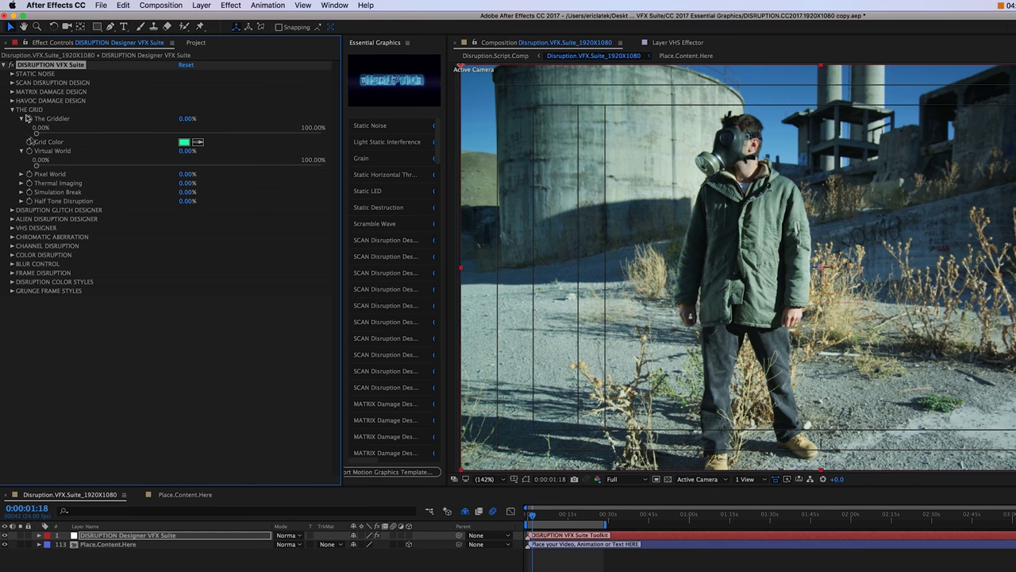
click(21, 175)
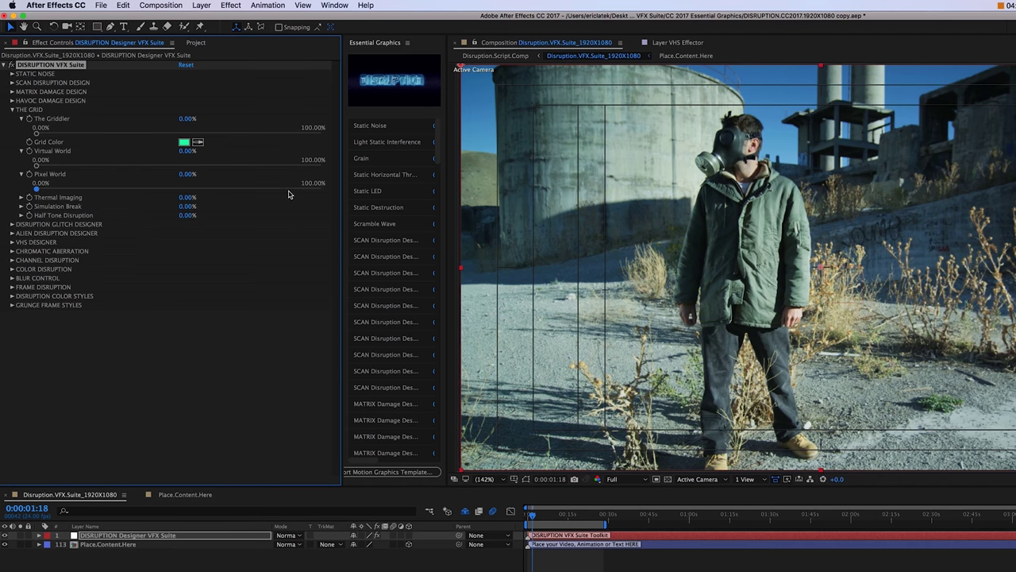
click(12, 111)
Inspect the DISRUPTION GLITCH DESIGNER and ALIEN DISRUPTION DESIGNER groups, leaving all values at 0% and collapsed.
click(12, 119)
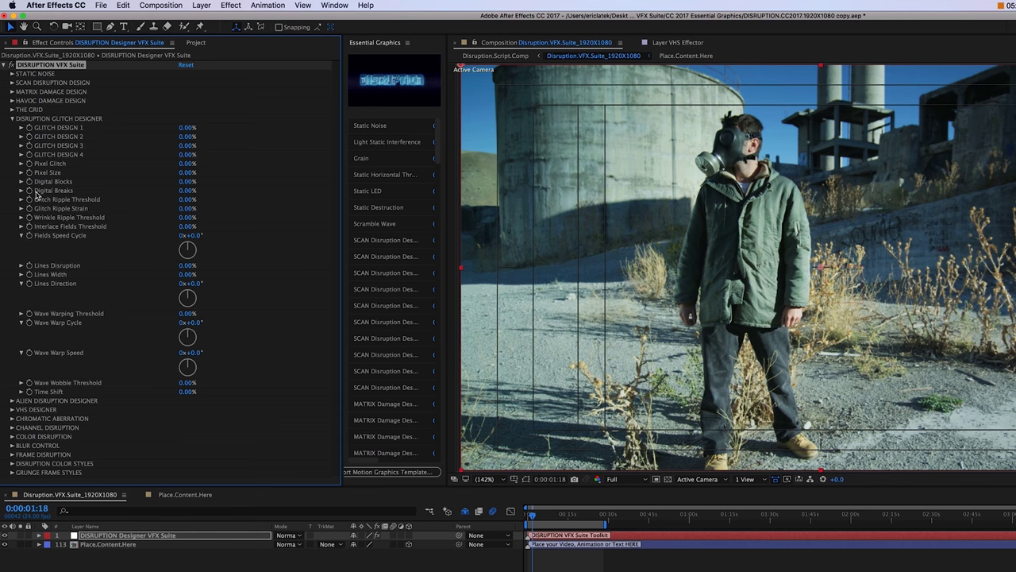
click(13, 118)
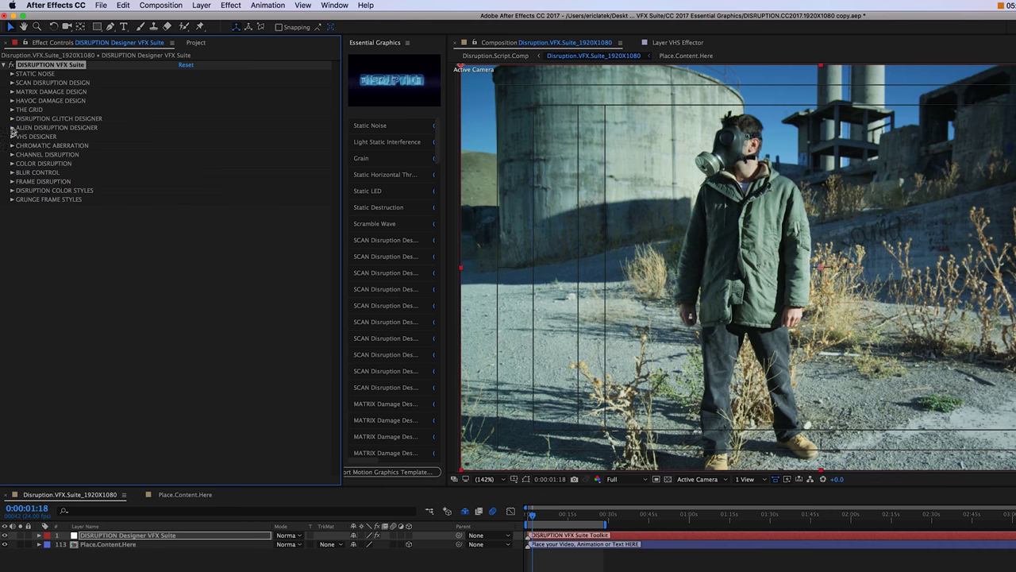
click(12, 128)
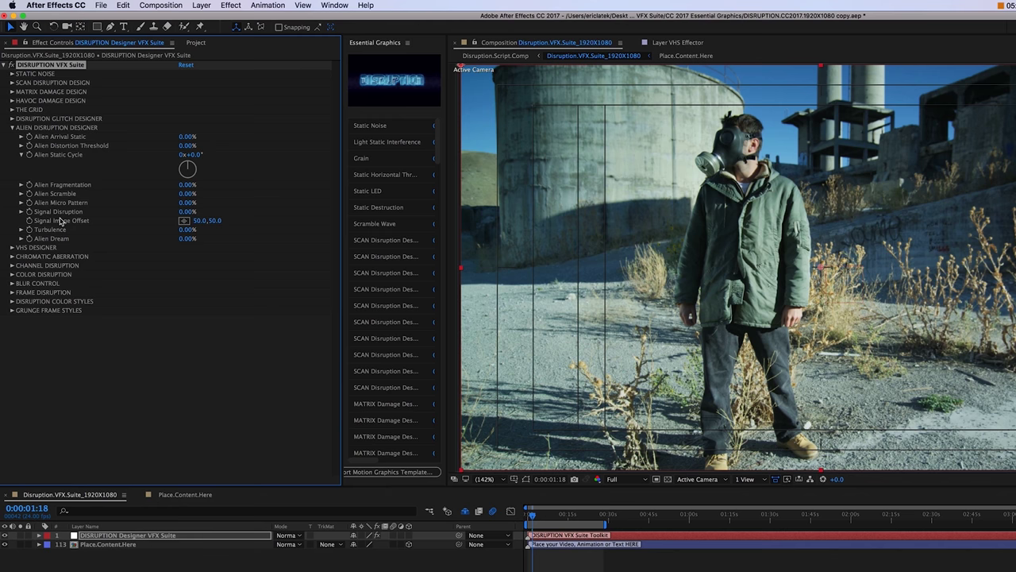
click(12, 128)
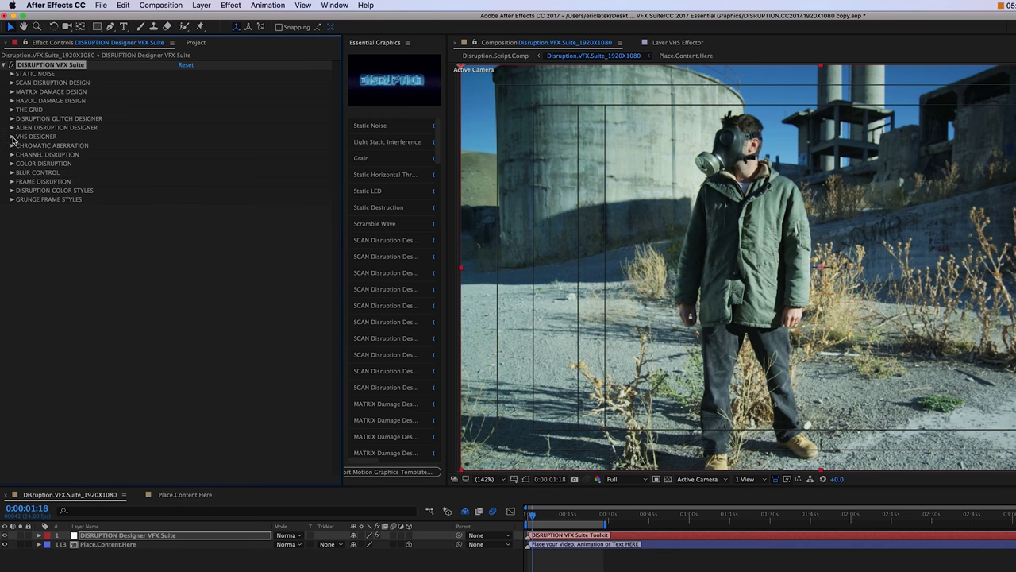
Under VHS DESIGNER, set VHS Color Emboss to about 40% and TV Color Leak to about 51%.
click(12, 136)
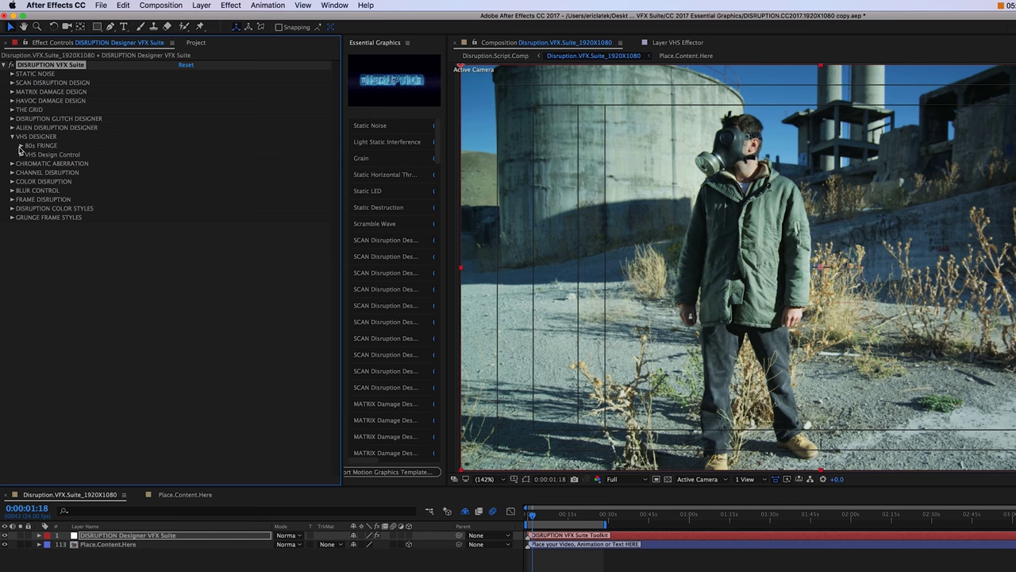
click(21, 147)
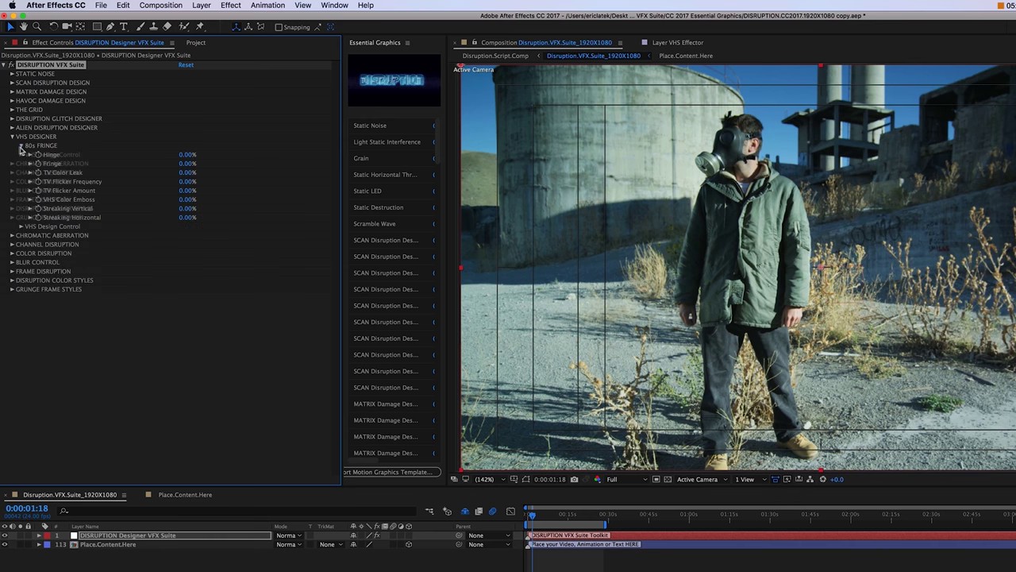
click(21, 228)
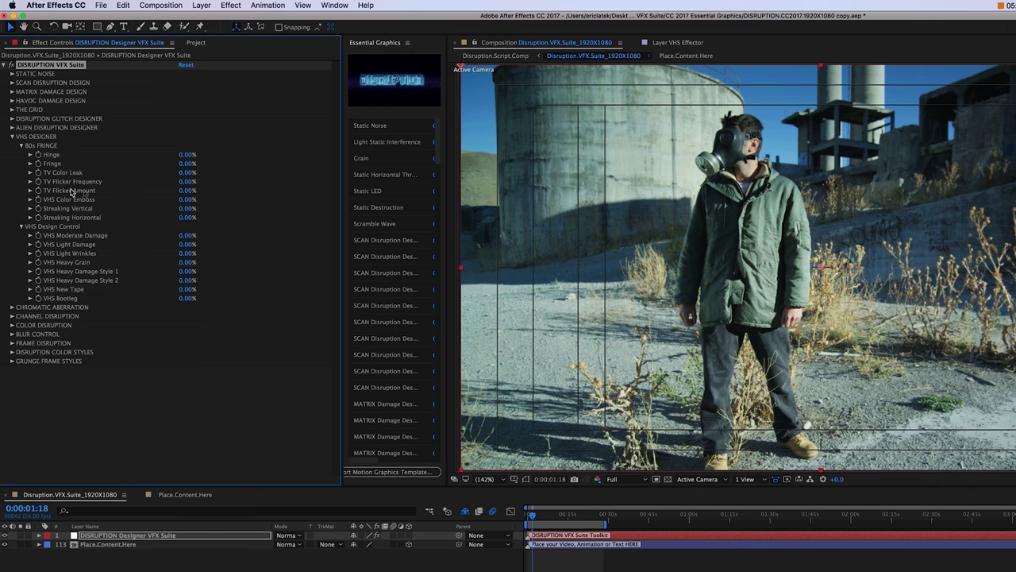
click(30, 199)
click(155, 213)
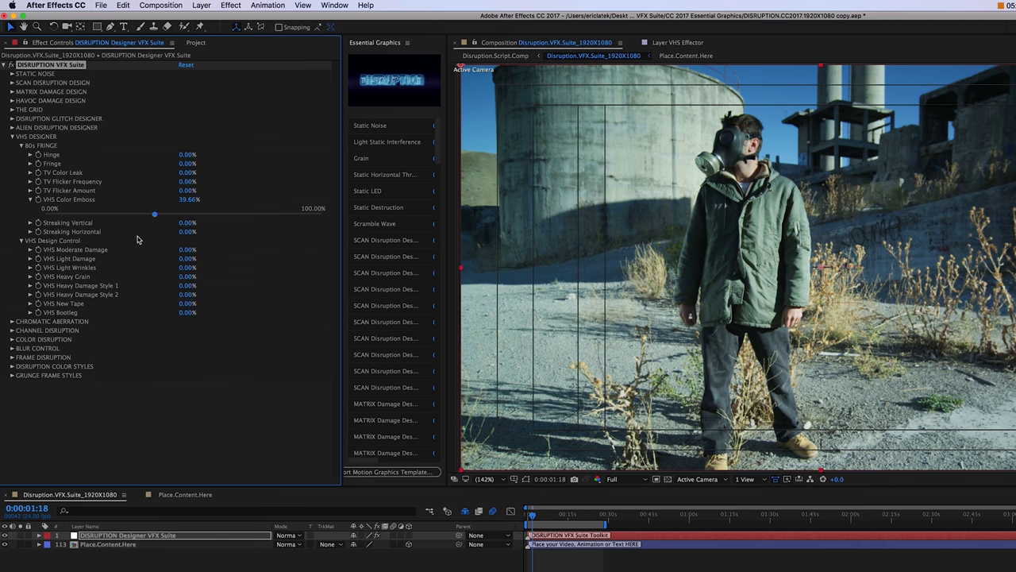
click(30, 173)
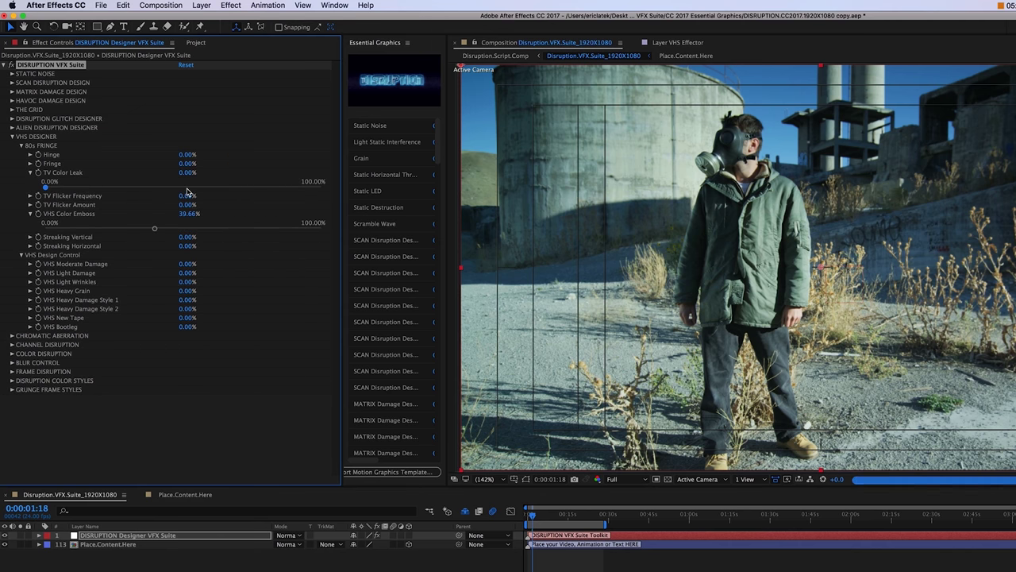
click(187, 189)
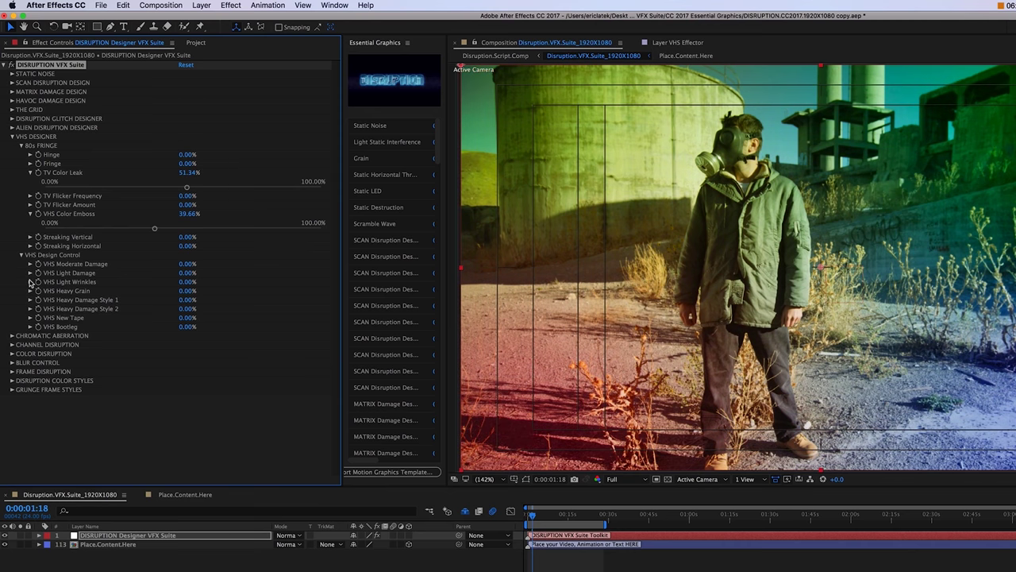
Push VHS Light Wrinkles to about 98% and Moderate Damage to about 96%, and lower TV Color Leak to 18%.
click(30, 283)
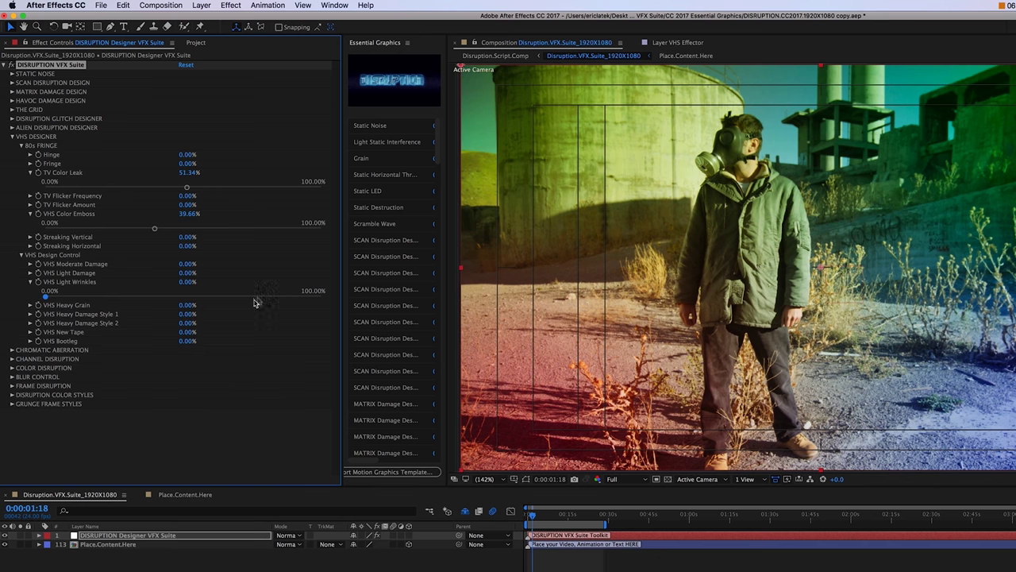
click(315, 294)
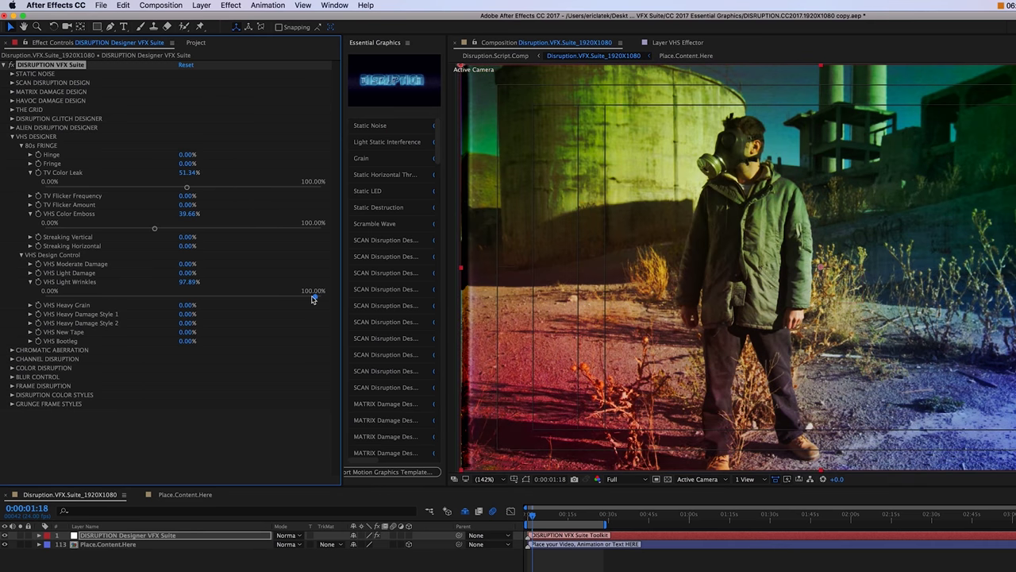
click(30, 263)
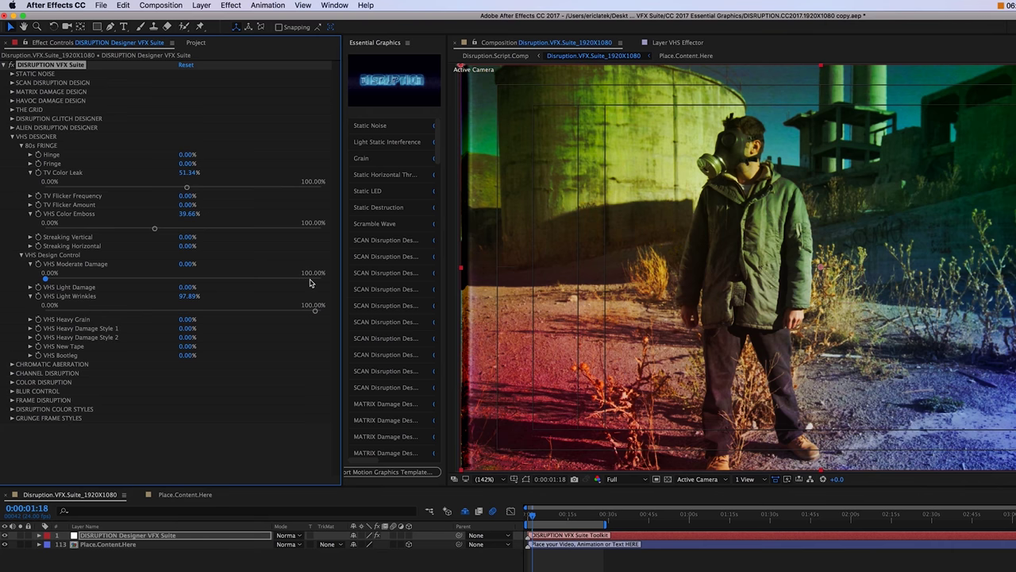
click(310, 279)
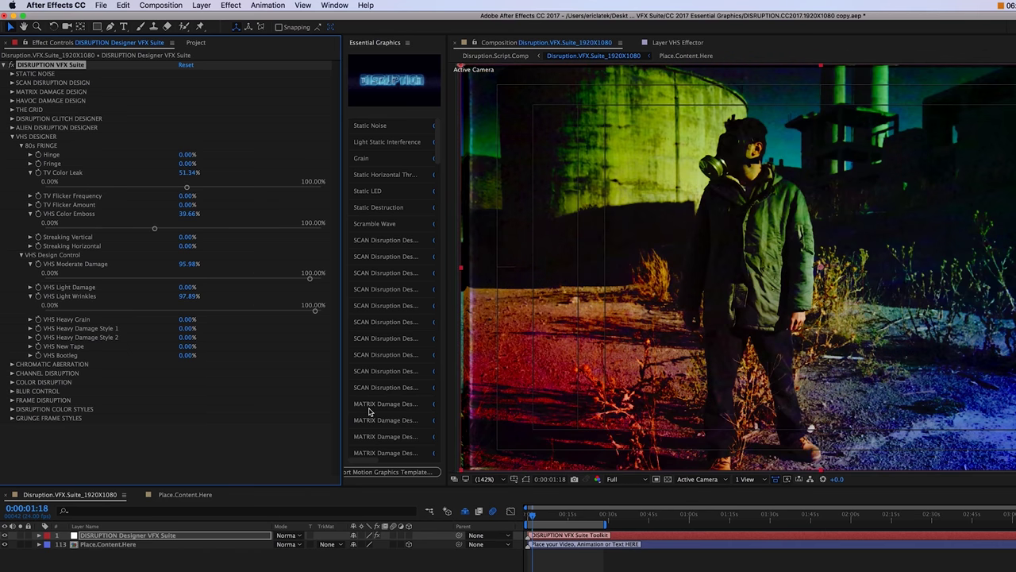
click(96, 187)
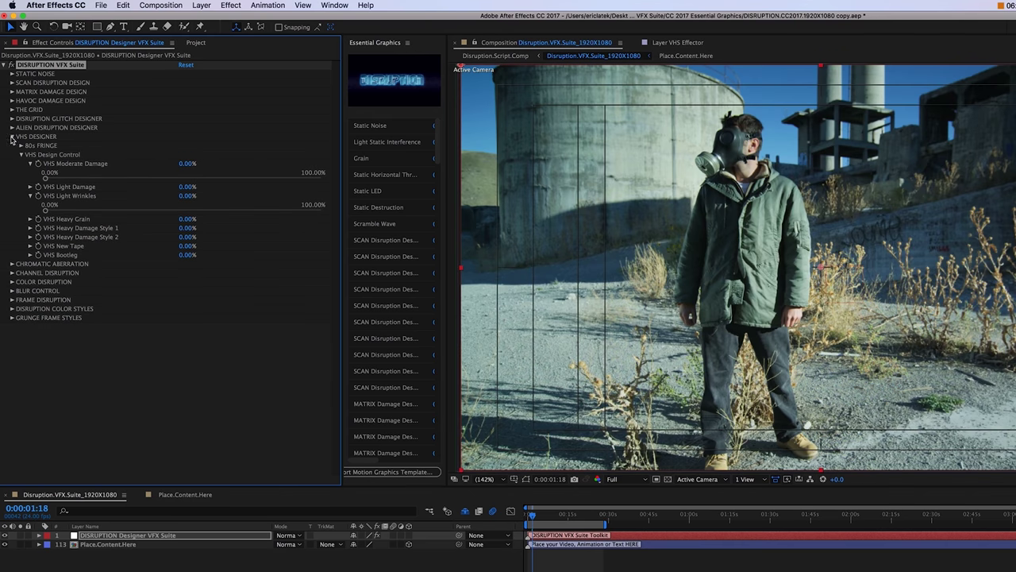
Raise Chromatic Aberration Threshold to about 19% and RED to about 23% to show red fringing.
click(20, 155)
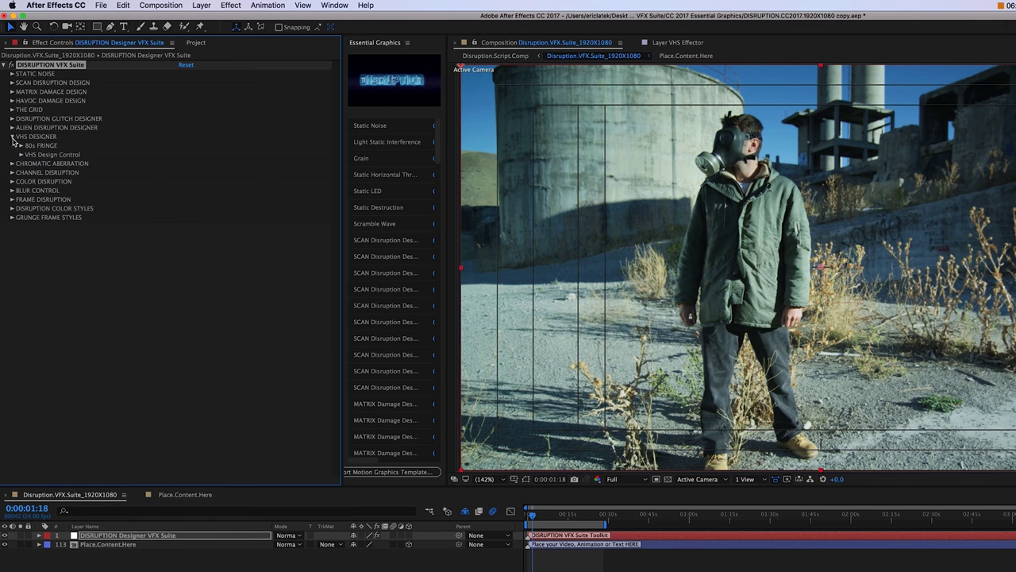
click(12, 137)
click(12, 146)
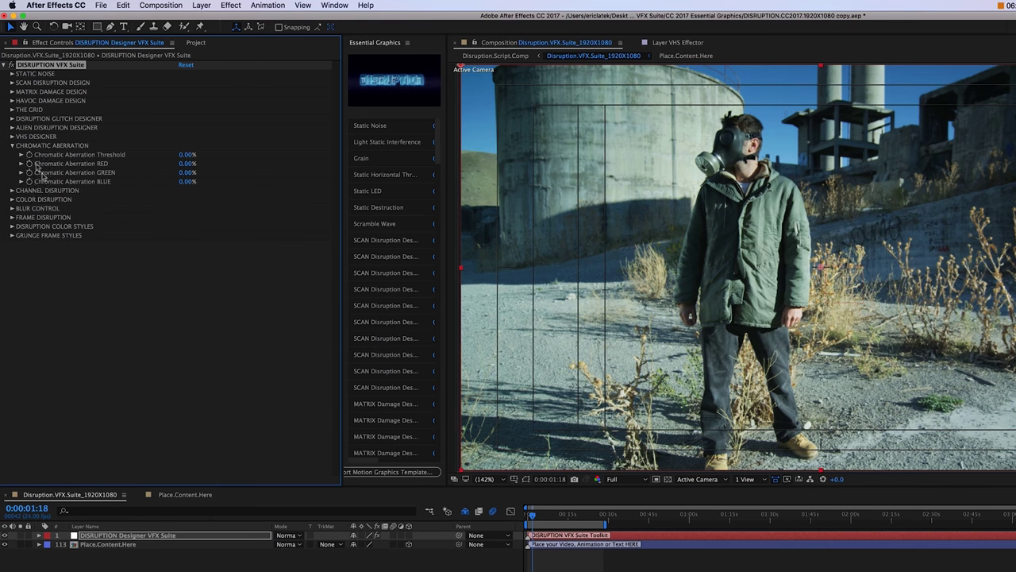
click(22, 155)
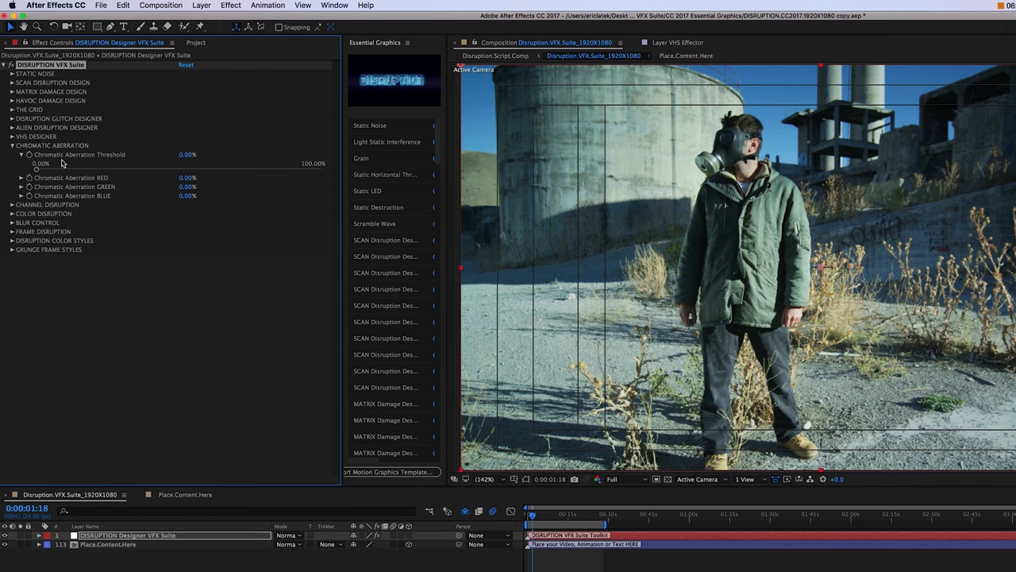
click(92, 170)
click(22, 178)
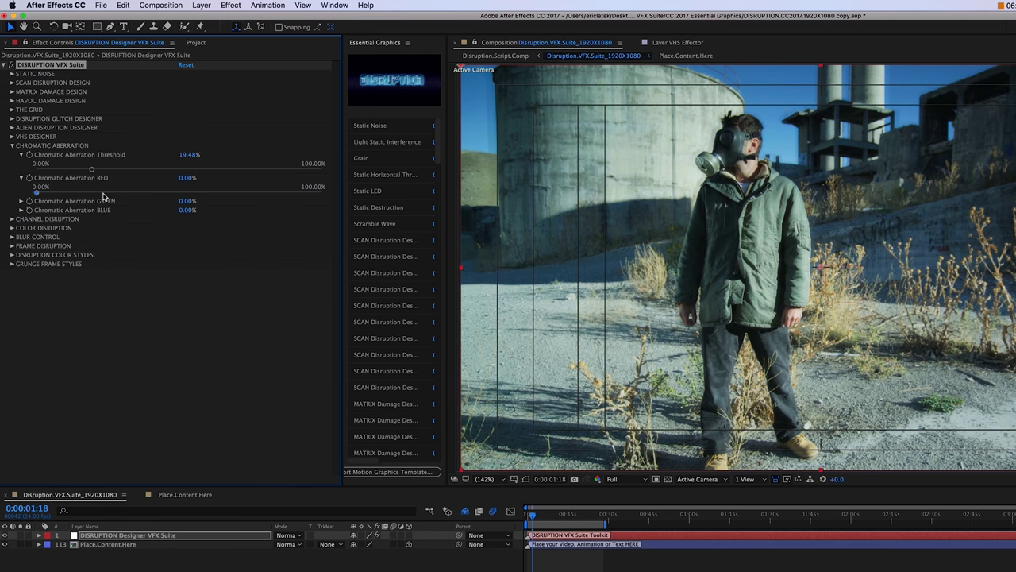
click(102, 192)
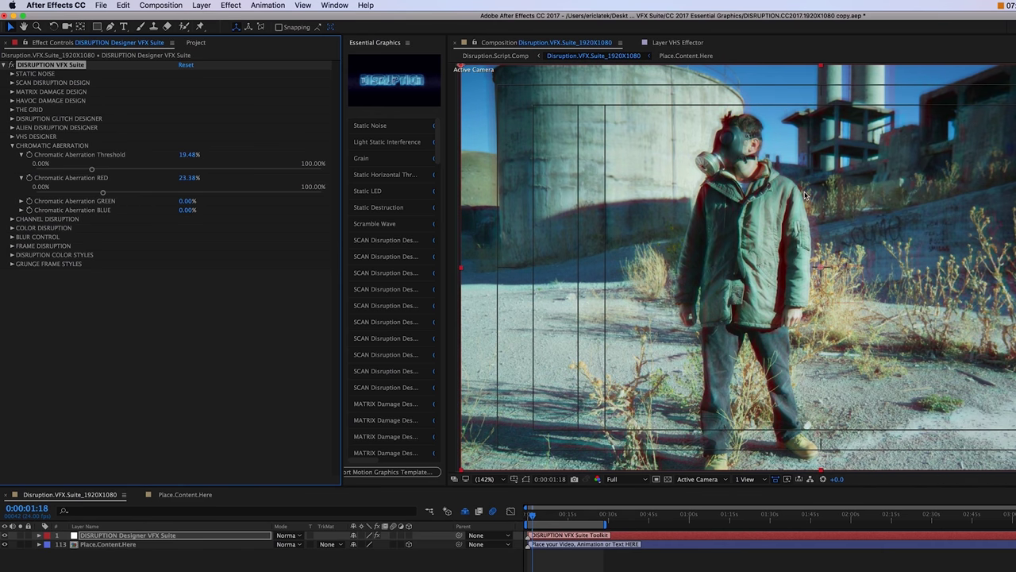
Lower the Threshold to about 8%, then reset the chromatic aberration values to 0%.
scroll(804, 196, up, 2)
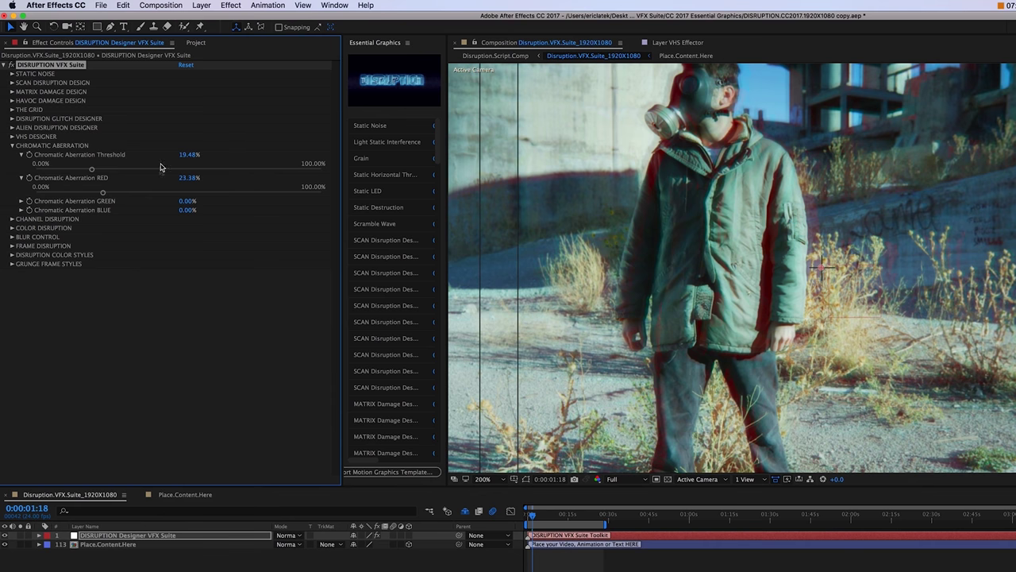
click(58, 172)
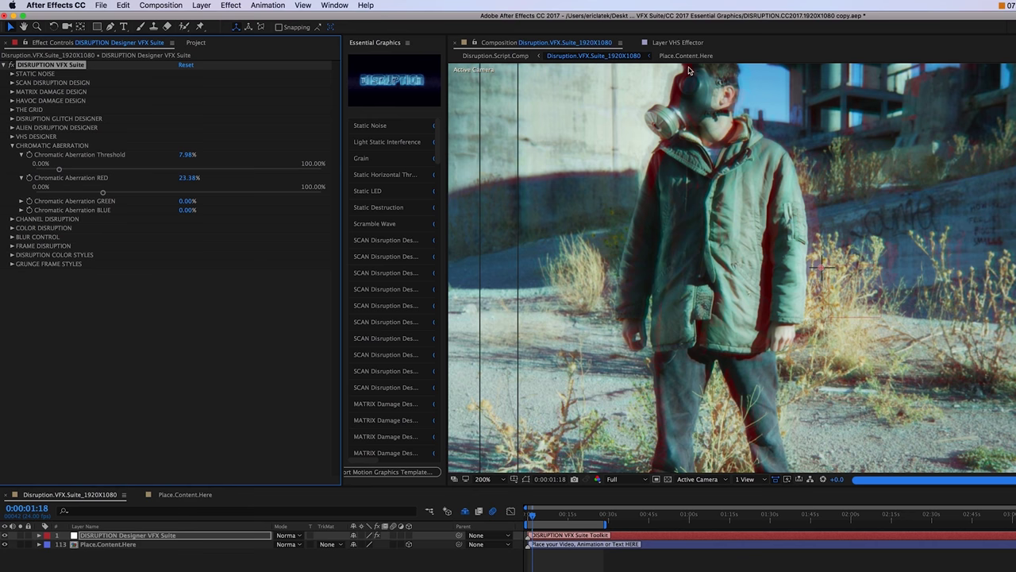
click(186, 64)
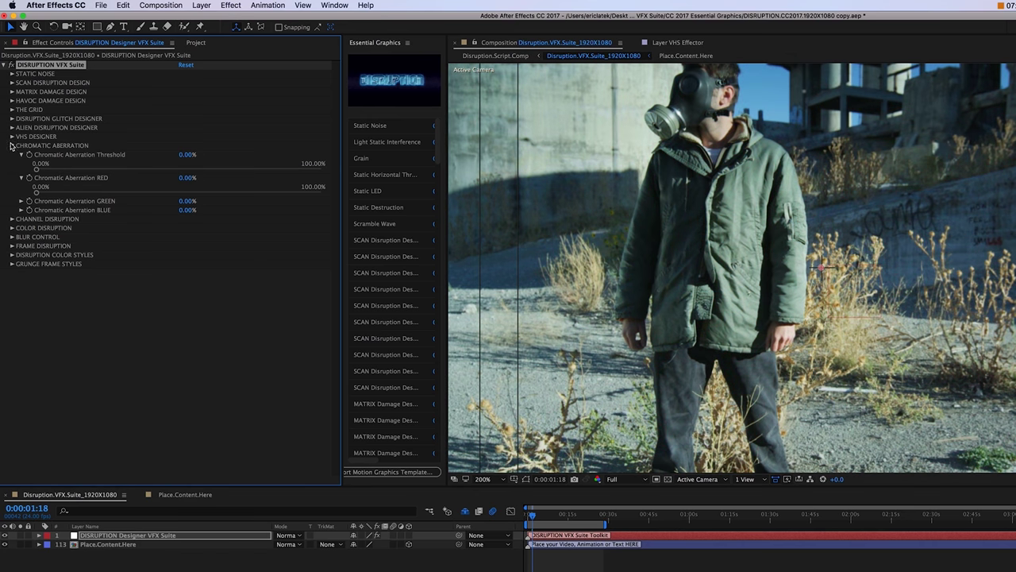
Under Channel Disruption, set Split RED to 13.91% and Color Channel Split Threshold to 22.45%.
click(12, 147)
click(12, 154)
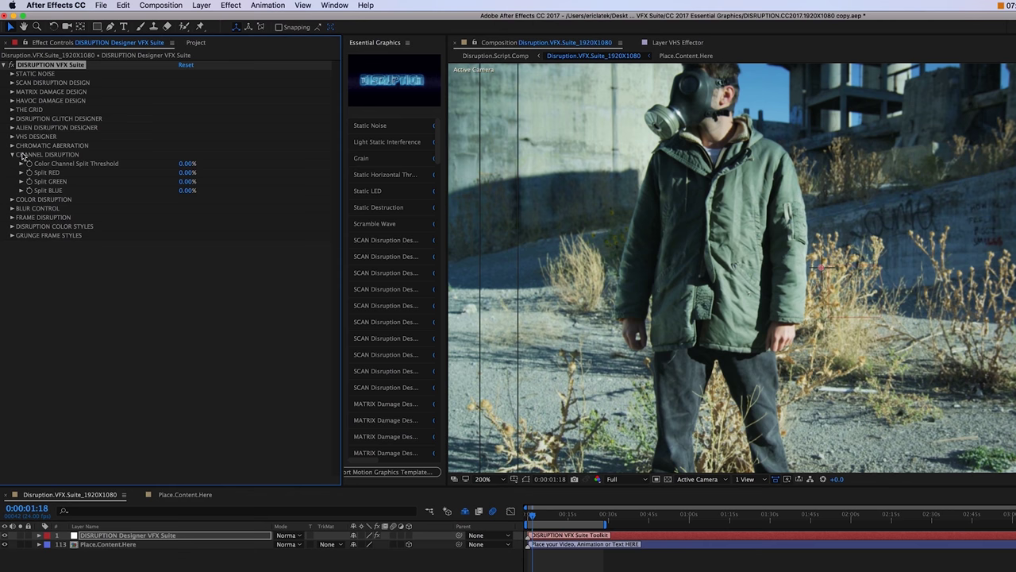
click(22, 164)
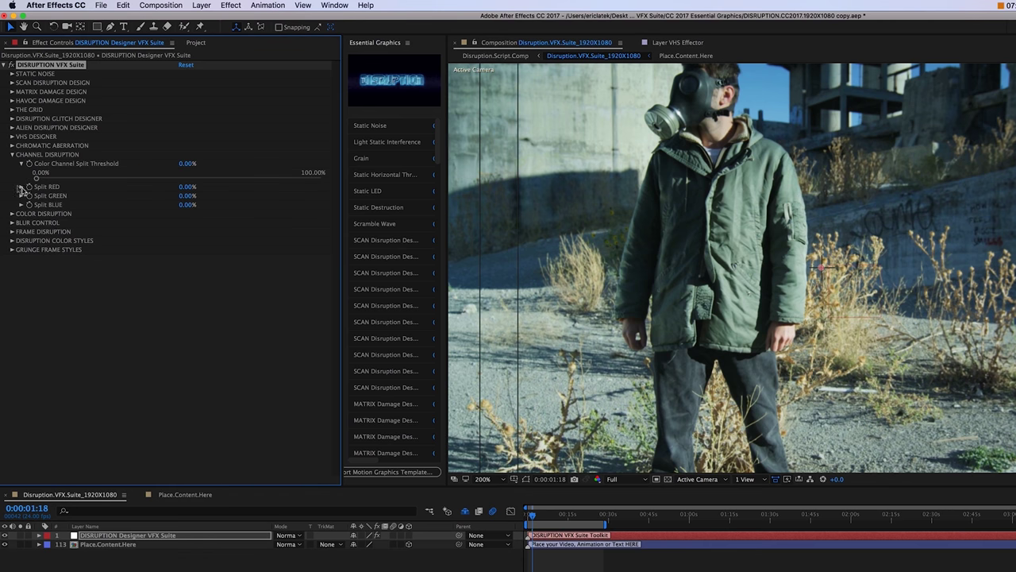
click(21, 186)
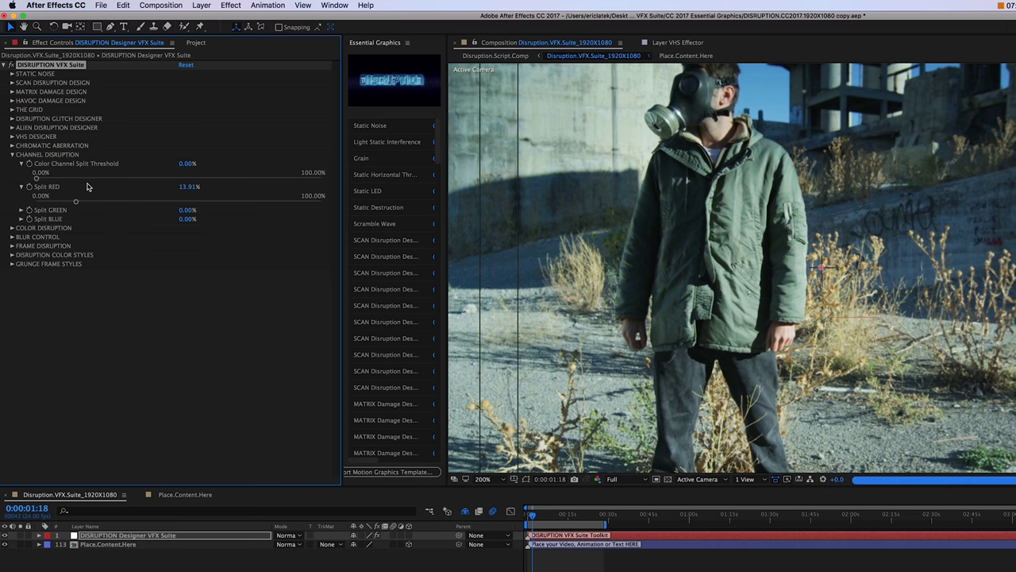
click(88, 184)
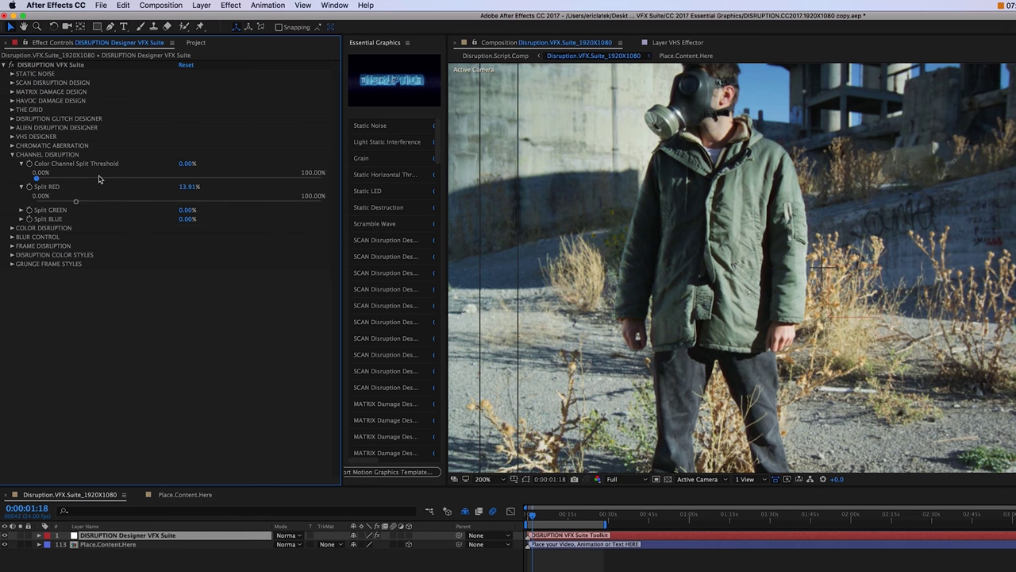
click(100, 178)
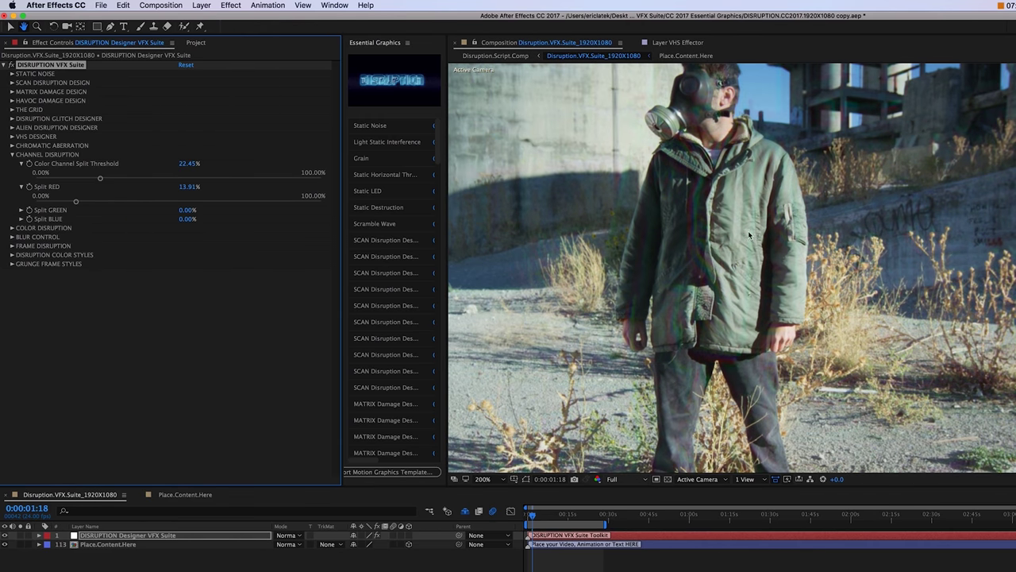
key(v)
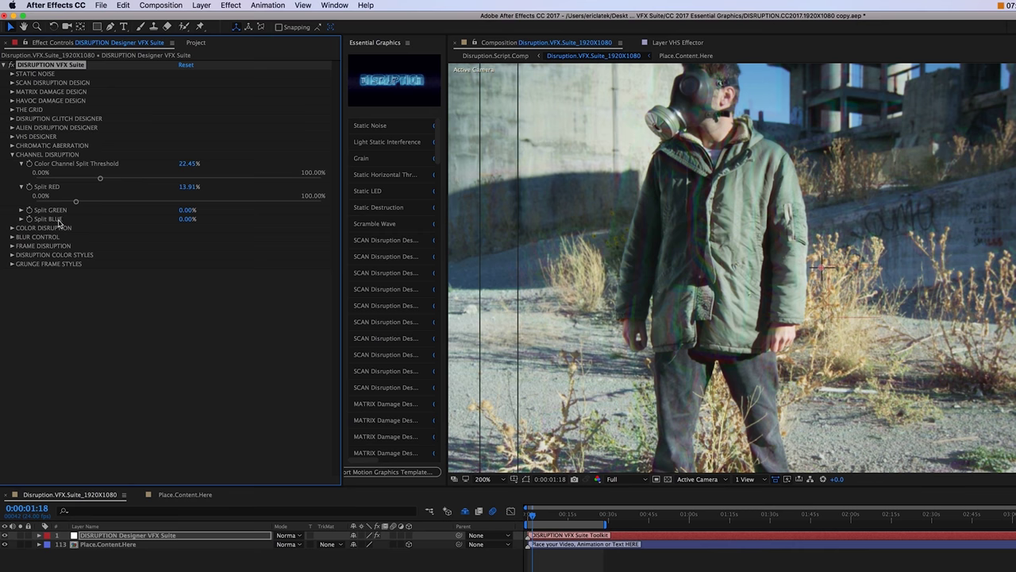
Change the Color Disruption colour to red E21414 using the colour picker.
click(12, 154)
click(12, 163)
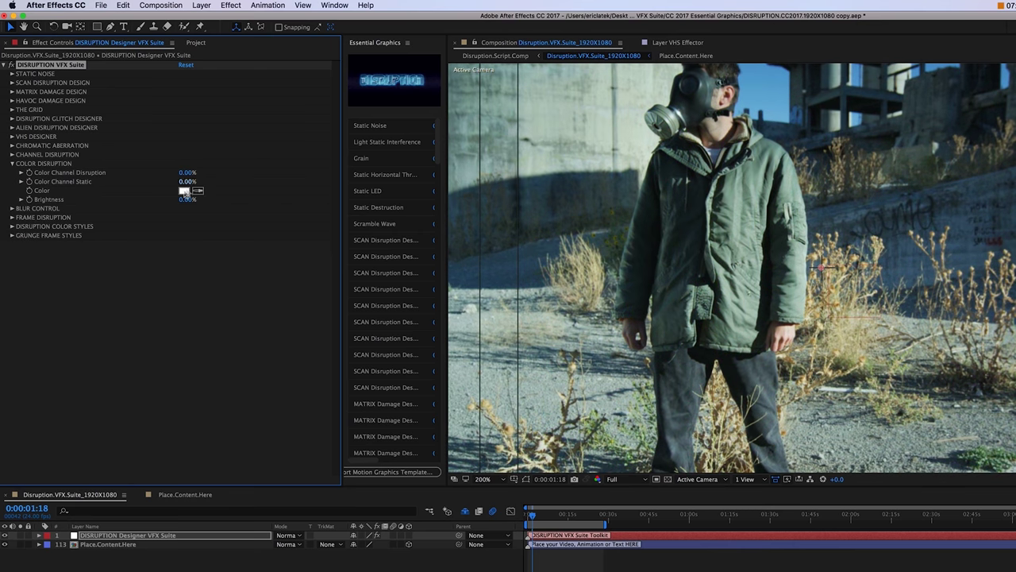
click(185, 193)
click(655, 394)
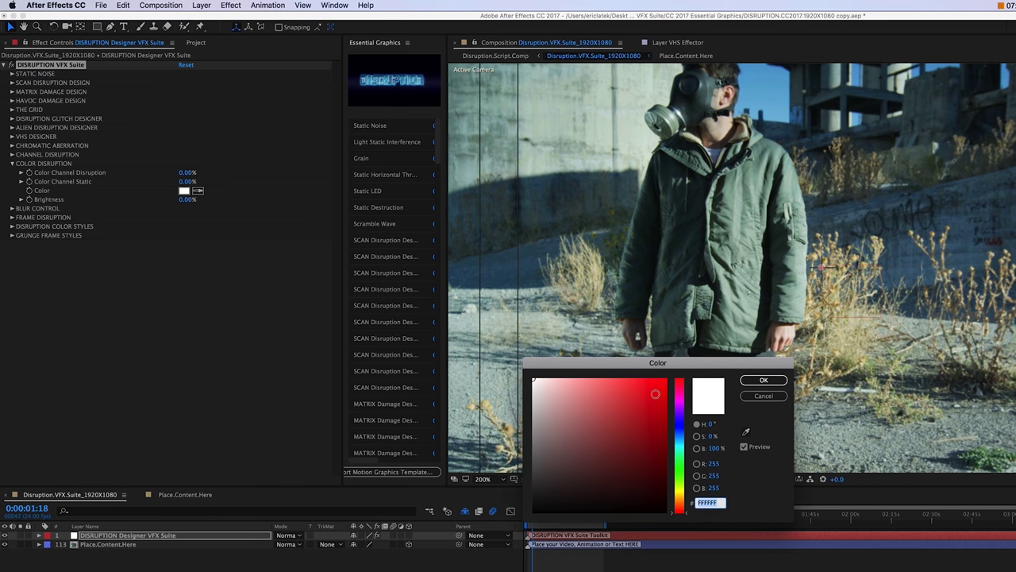
click(750, 382)
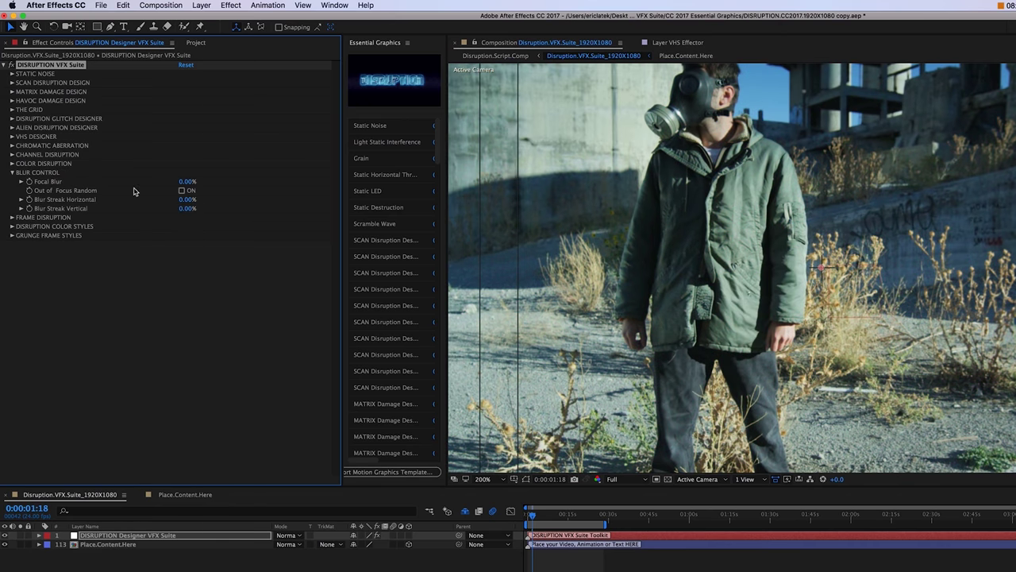
drag(188, 181, 210, 181)
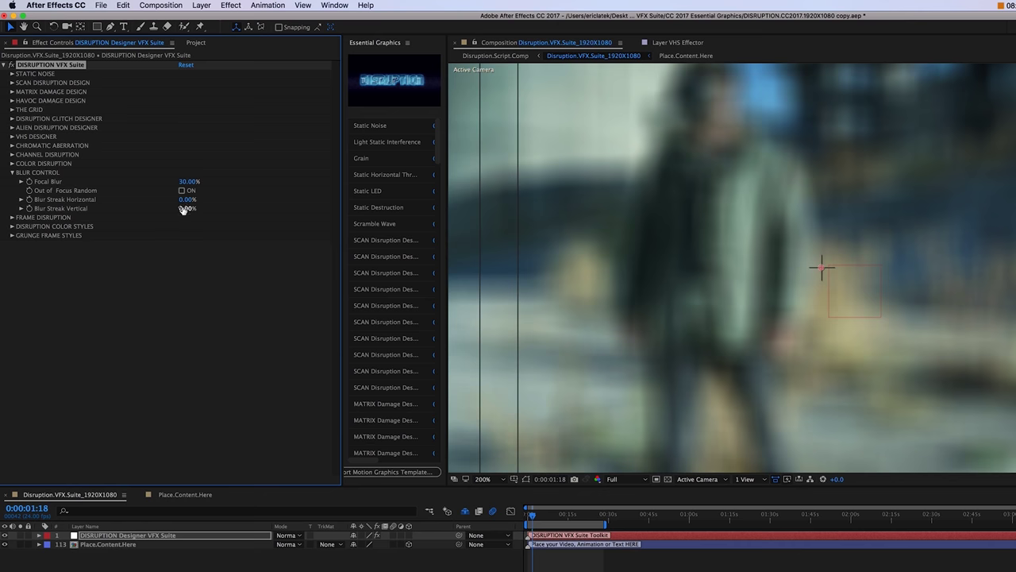
drag(192, 180, 180, 182)
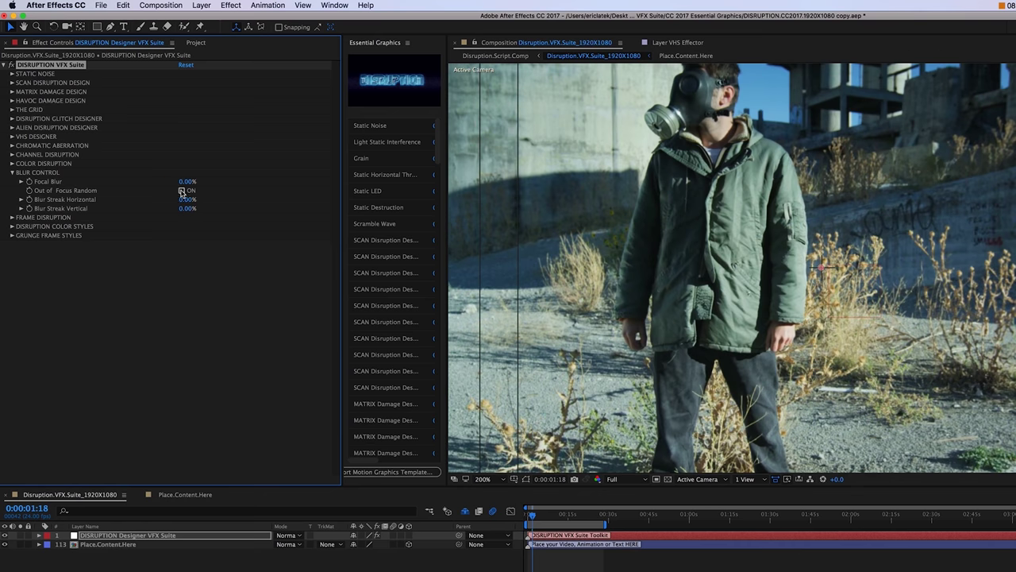
click(182, 191)
Expand Frame Control and Out of Control, try a higher Frame Full Disruption, then undo it.
click(13, 173)
click(12, 181)
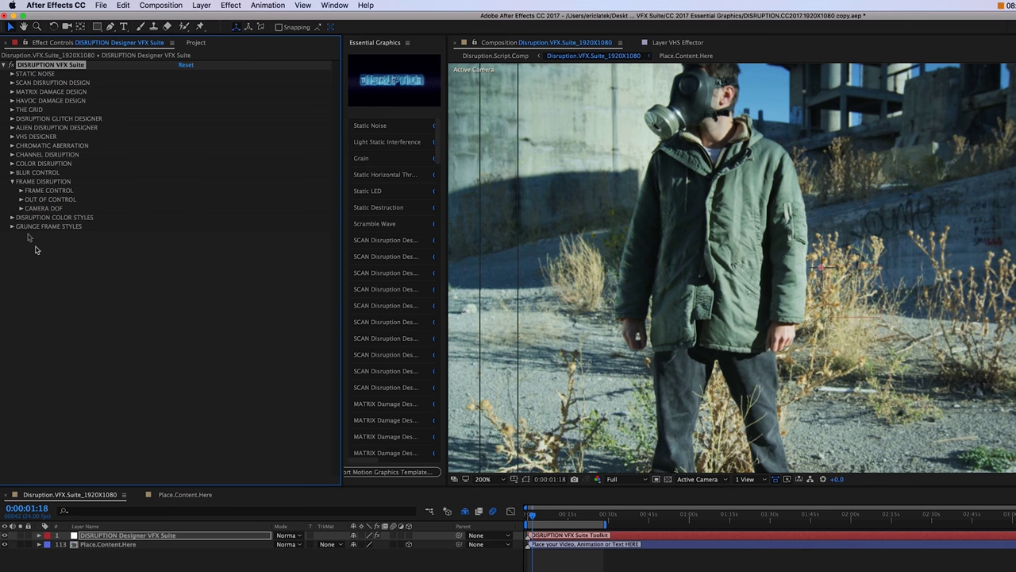
click(21, 191)
click(21, 262)
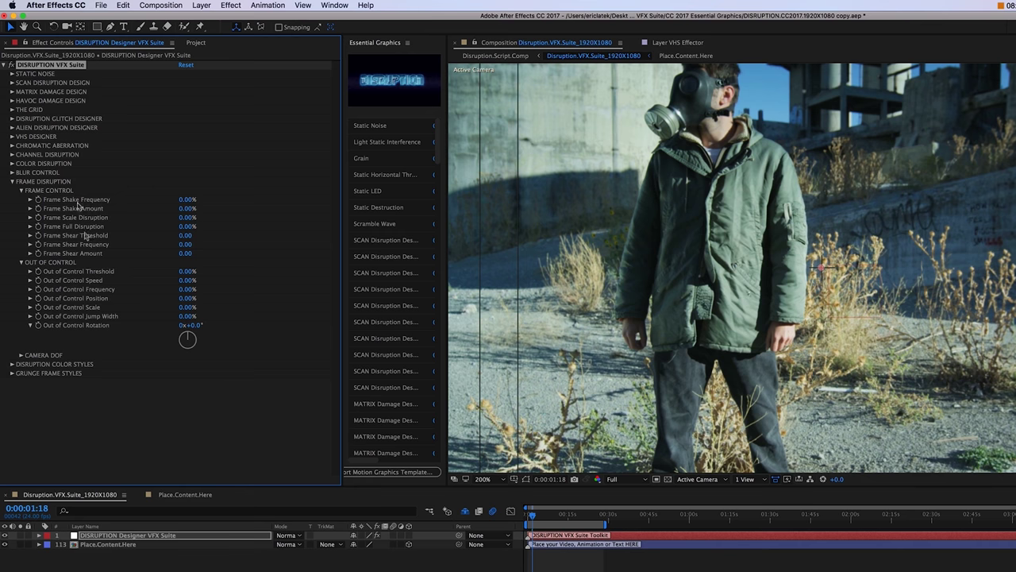
drag(187, 226, 226, 225)
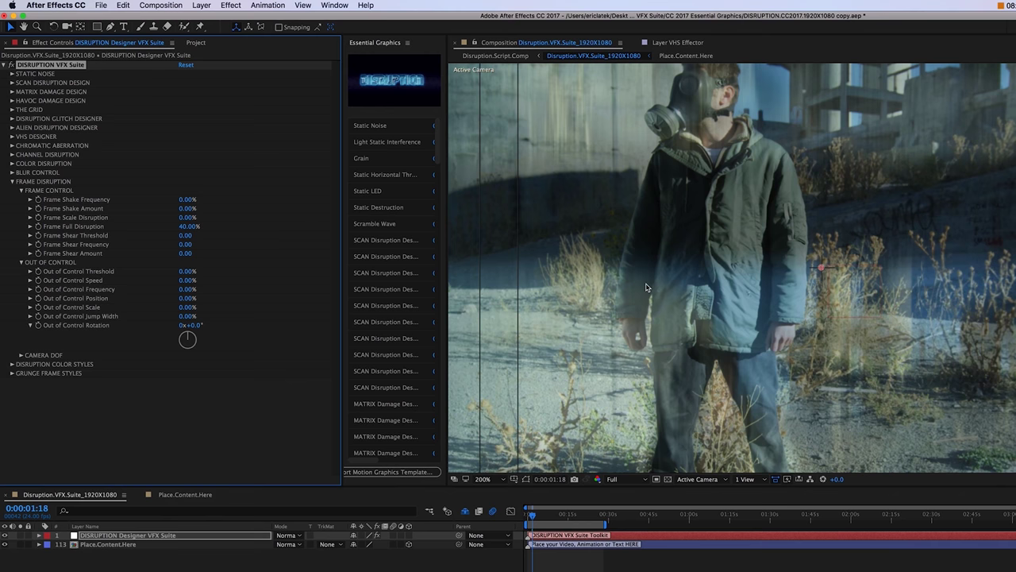
key(super+z)
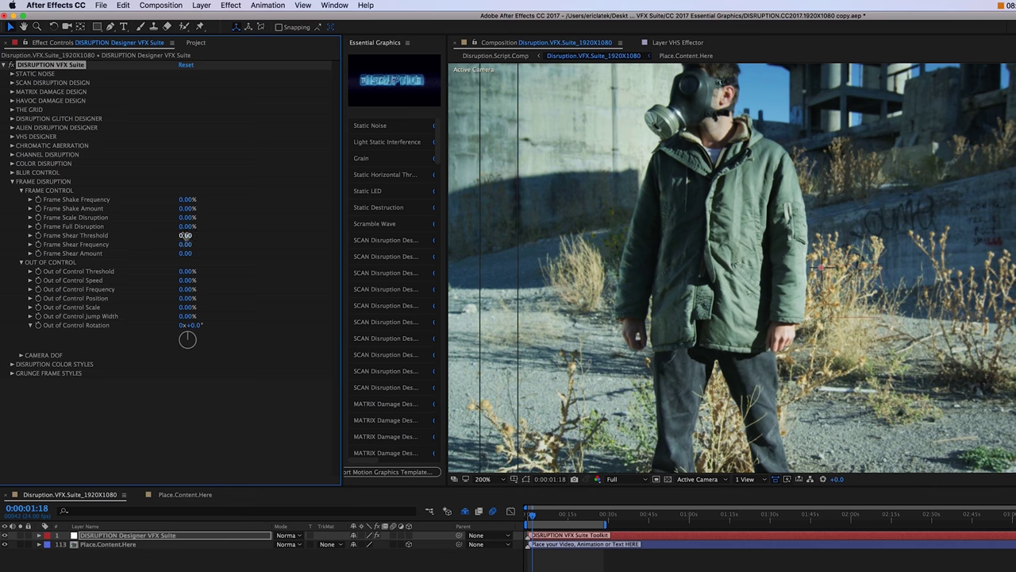
Enter Frame Shear Threshold 1300, Frequency 1100 and Amount 1000.
drag(184, 235, 191, 245)
text(1300)
key(Tab)
text(1100)
key(Tab)
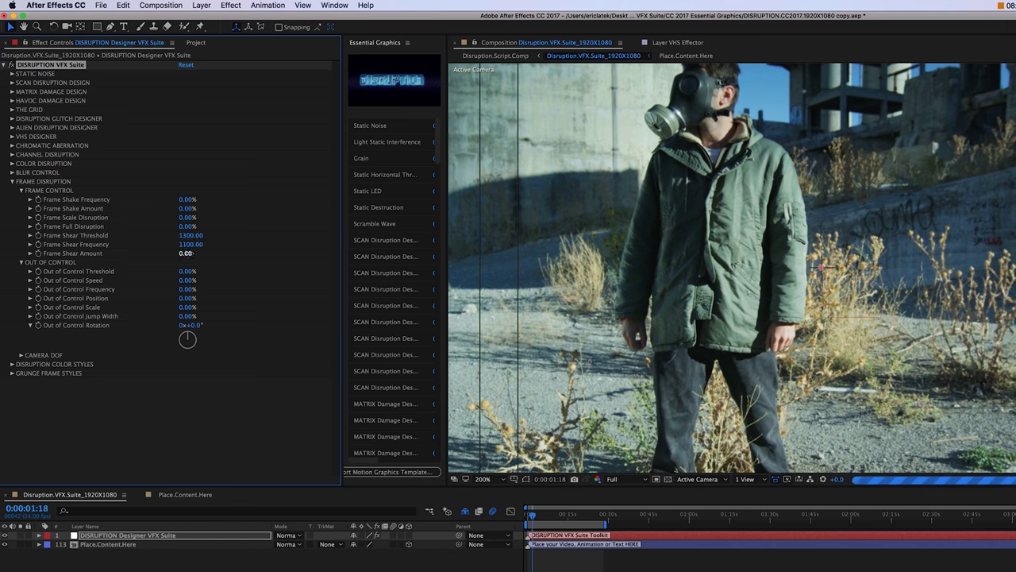
text(1000)
key(Return)
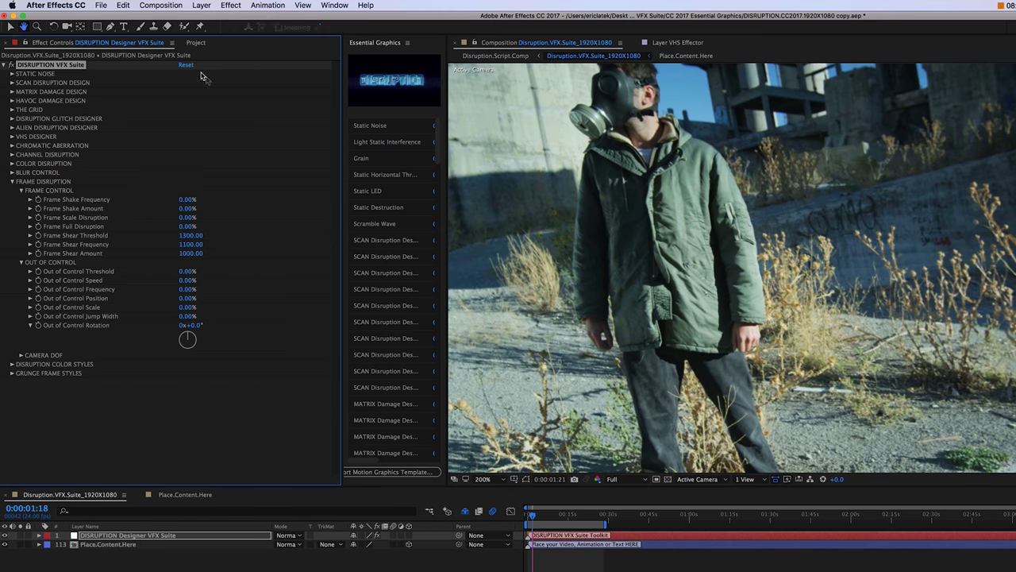
Reset the Disruption effect so Frame Shear values return to 0, then expand Camera DOF and Color Styles.
click(186, 65)
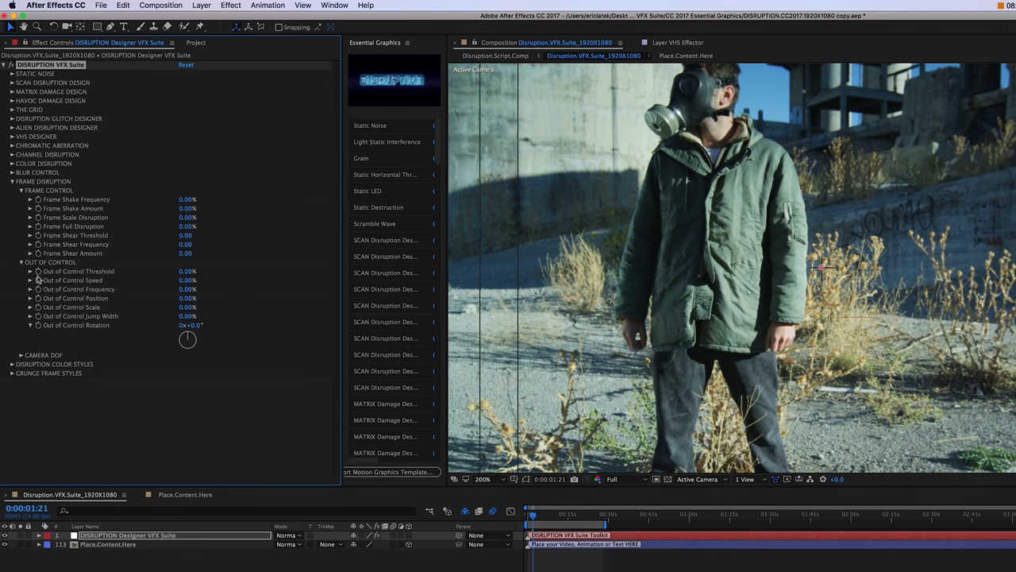
click(31, 272)
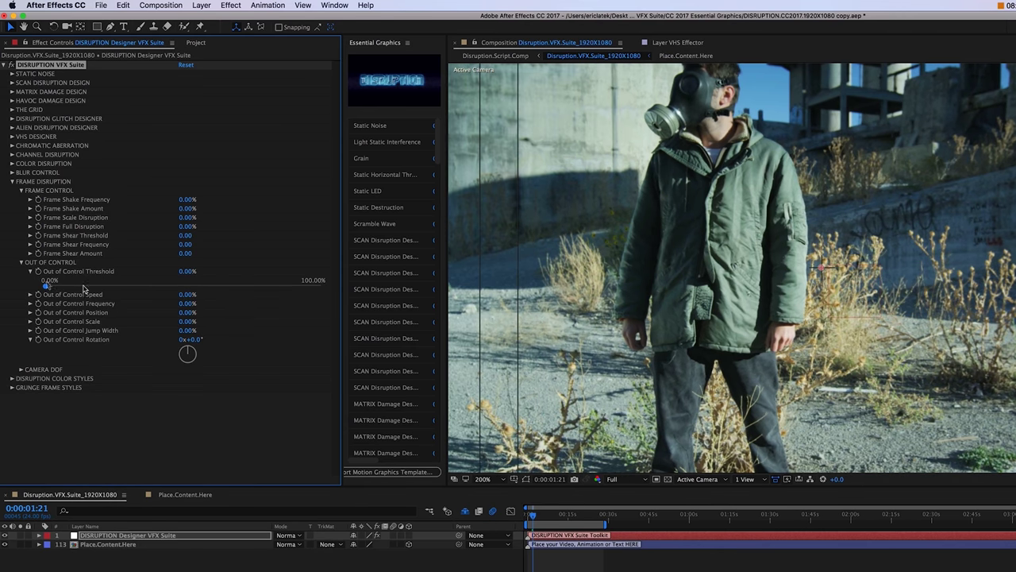
click(30, 272)
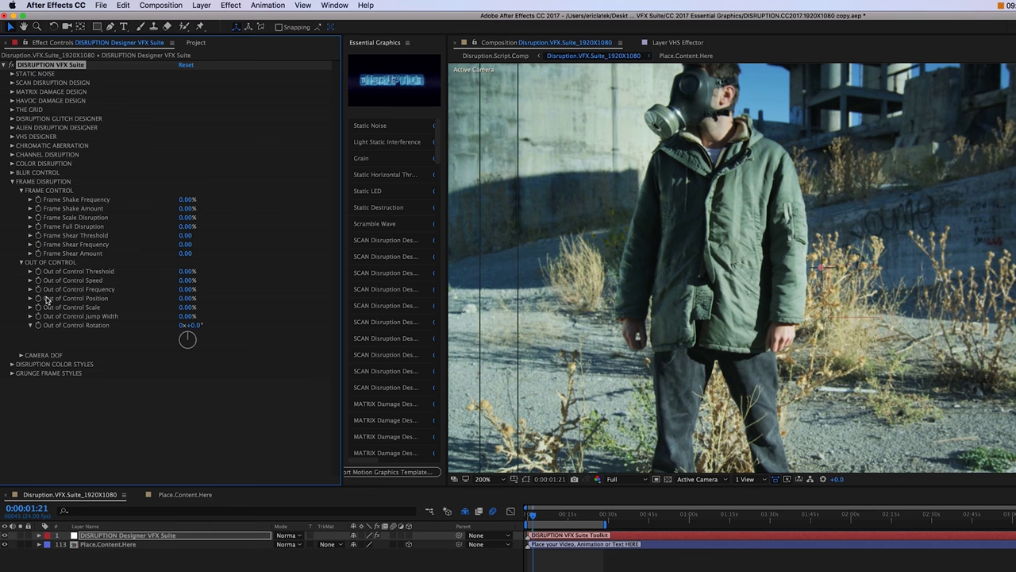
click(20, 355)
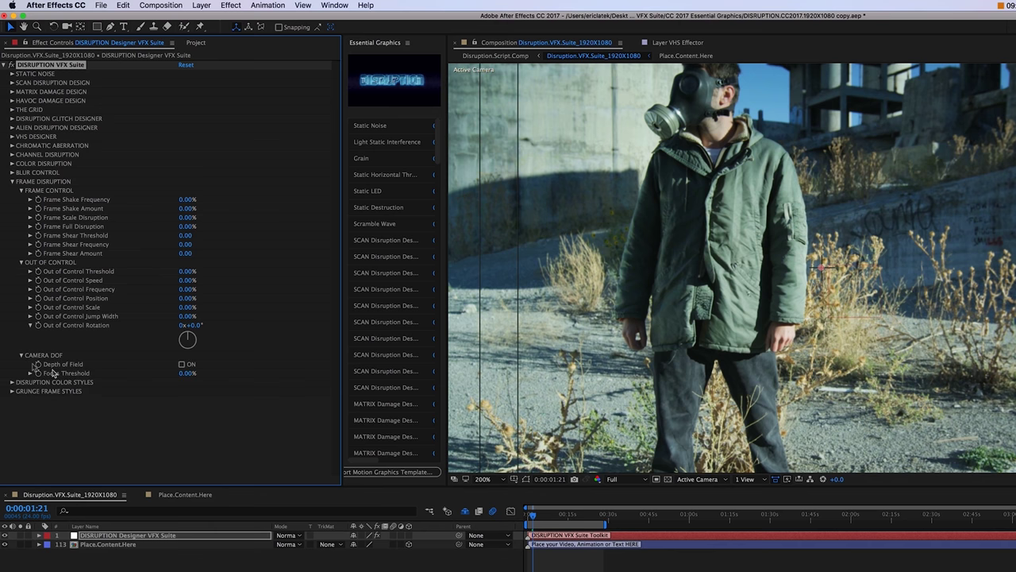
click(12, 382)
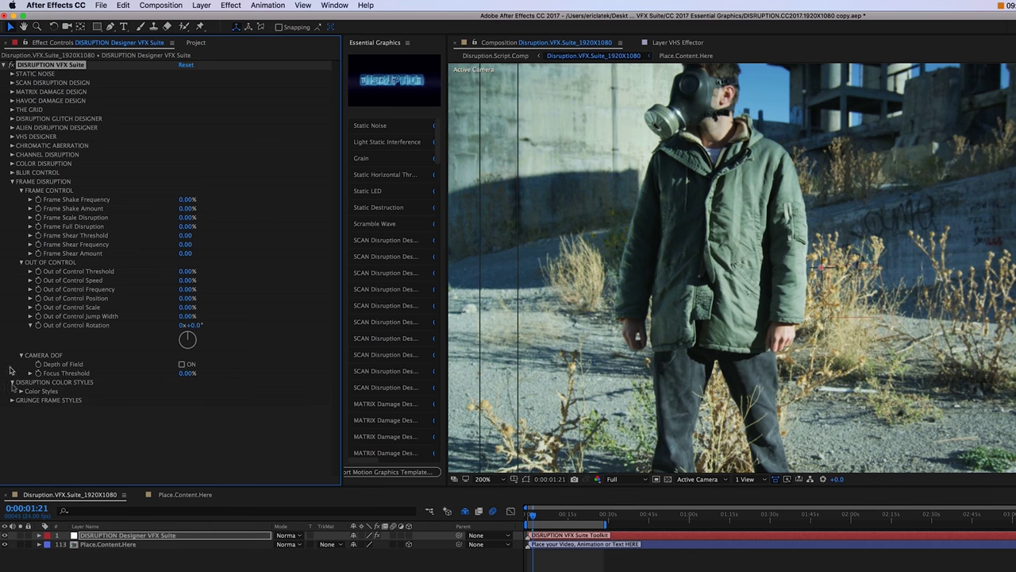
click(12, 401)
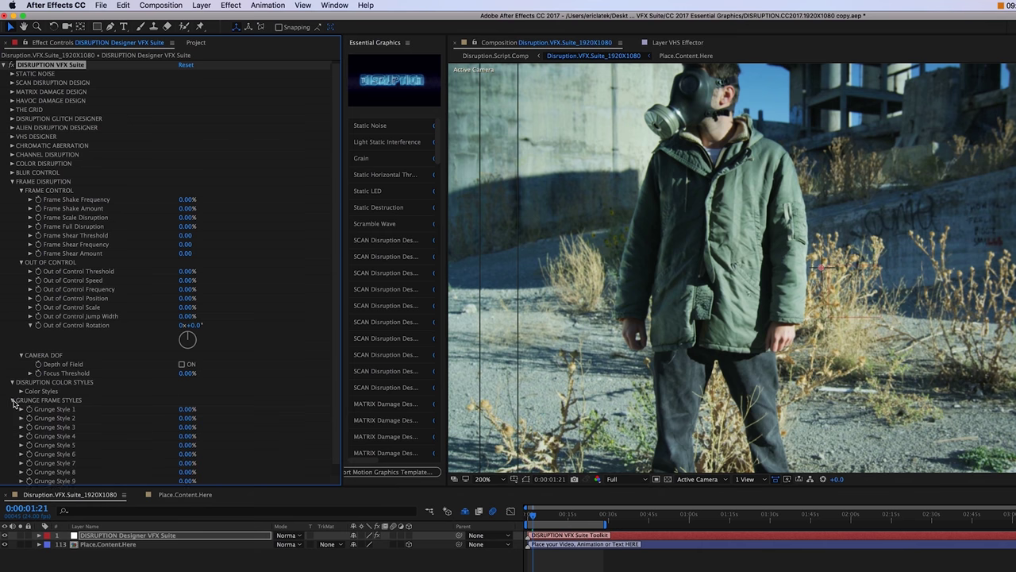
scroll(13, 403, down, 1)
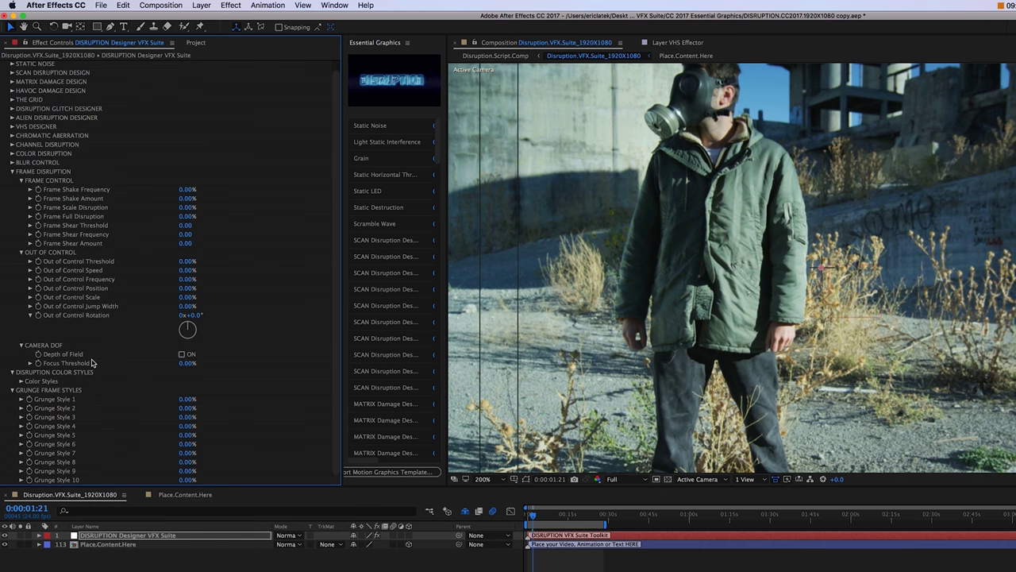
click(21, 408)
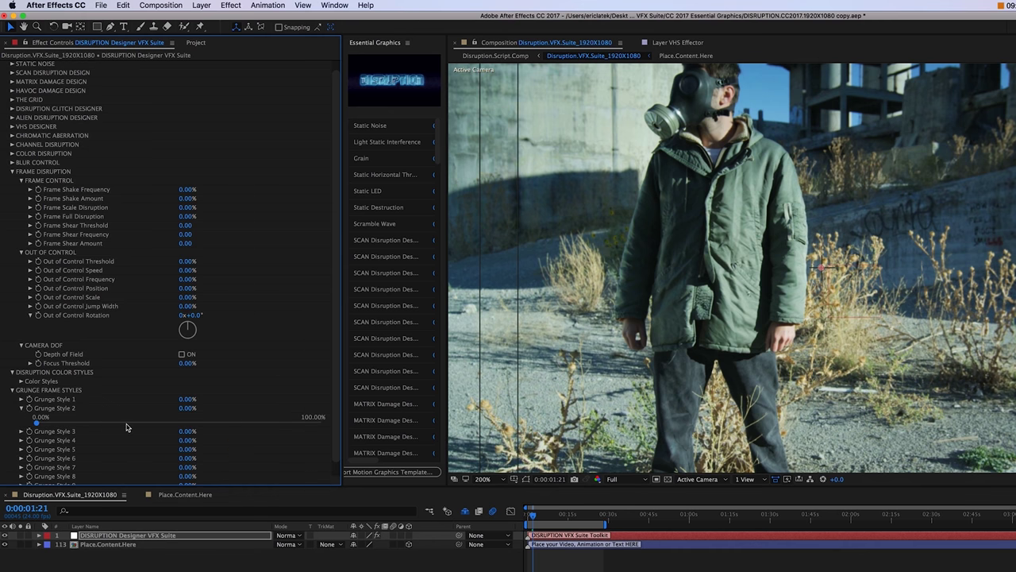
click(126, 423)
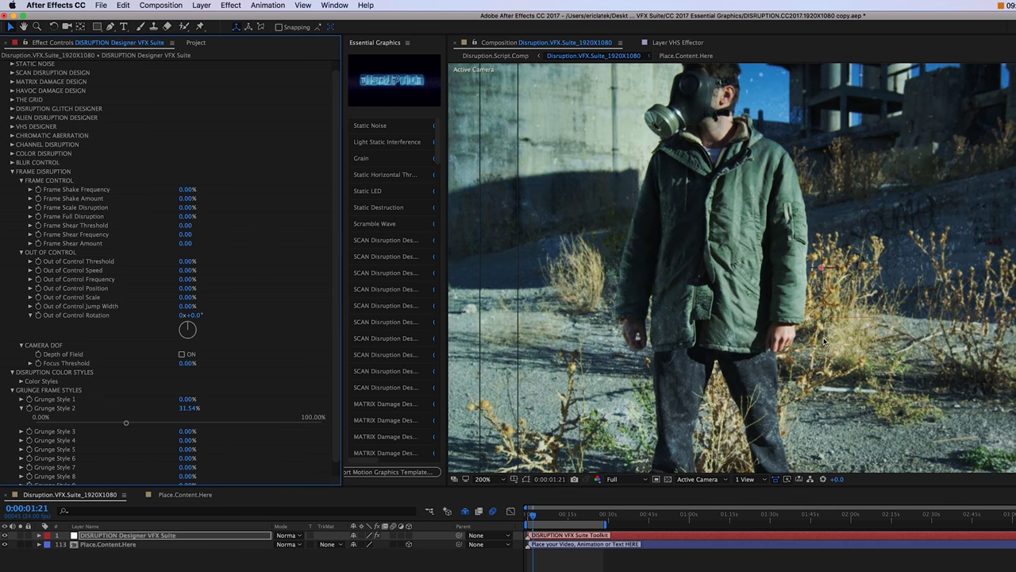
click(21, 399)
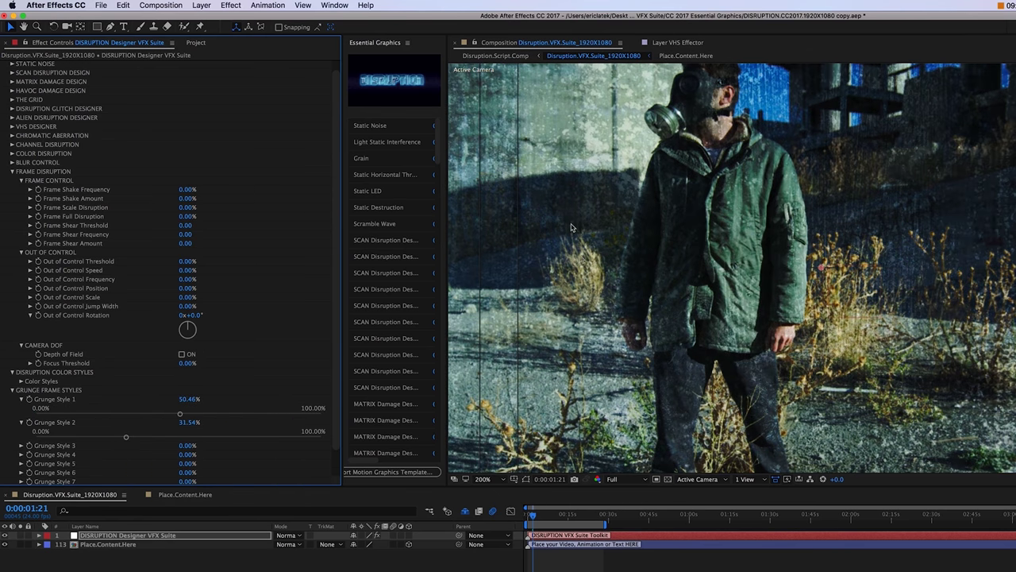
click(182, 354)
click(31, 363)
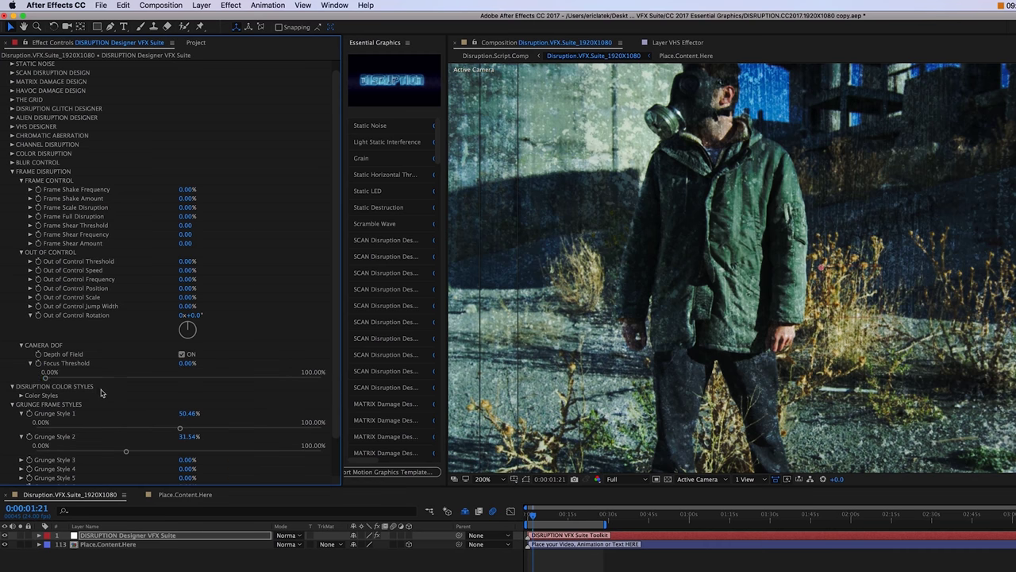
click(95, 379)
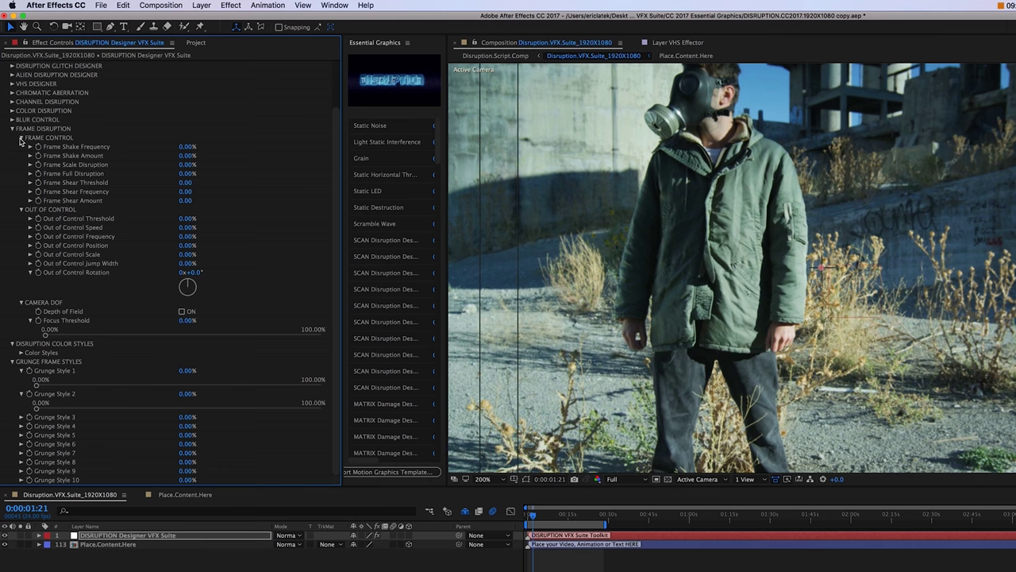
Apply Disruption Cinema Crush at 63.98% and fit the whole frame in the viewer.
click(21, 138)
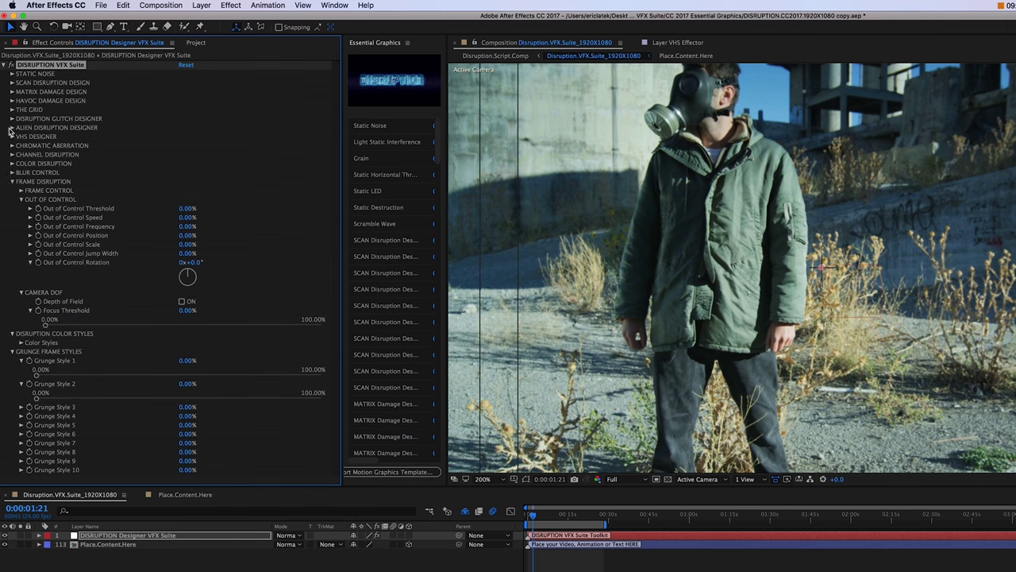
click(13, 181)
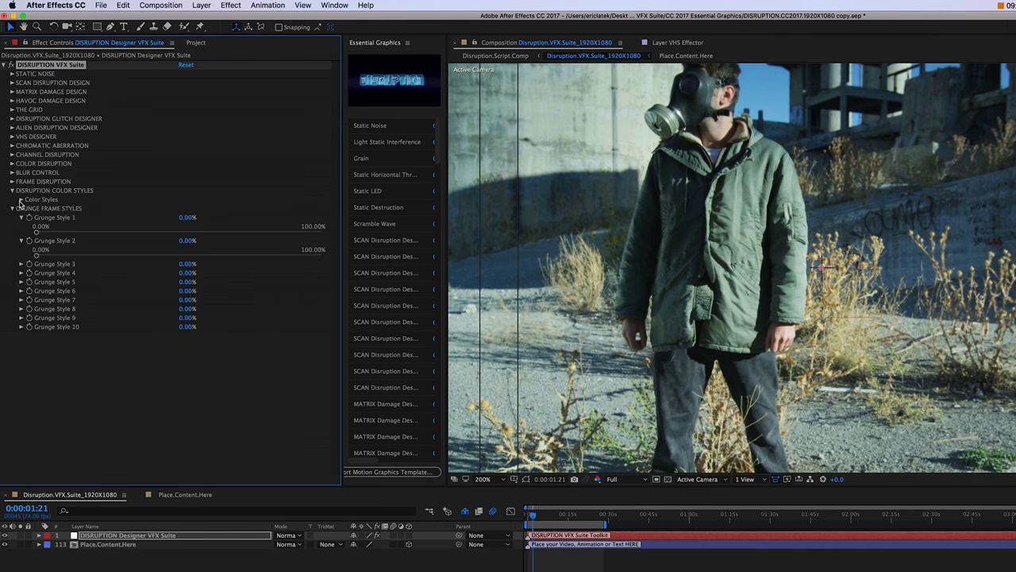
click(21, 199)
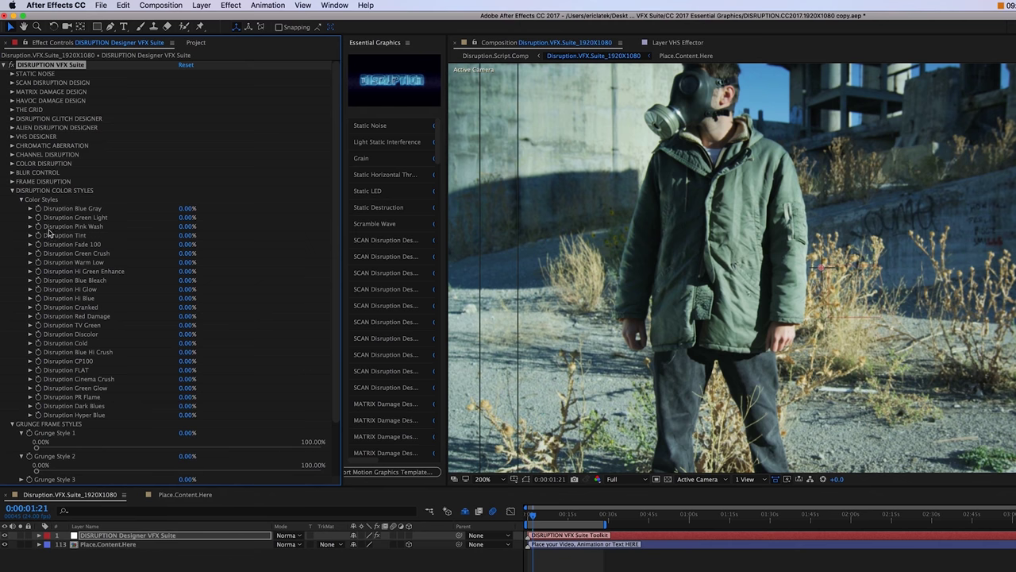
click(31, 378)
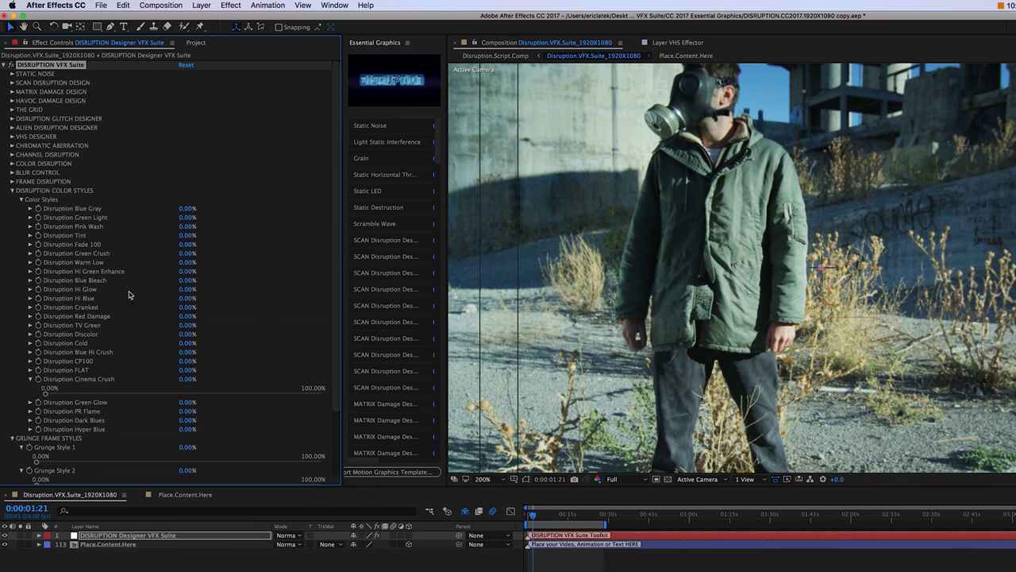
click(222, 394)
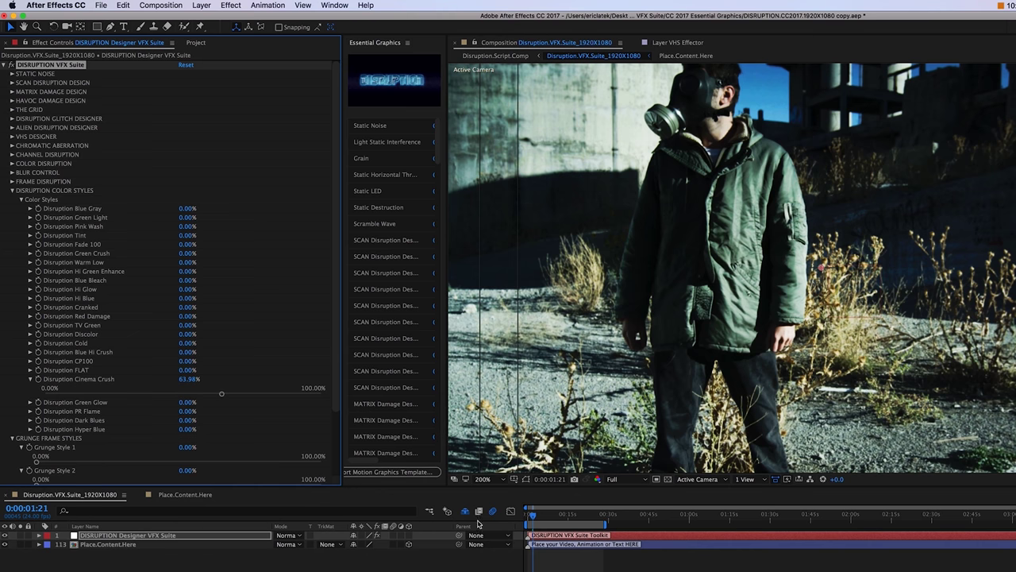
click(482, 479)
click(488, 421)
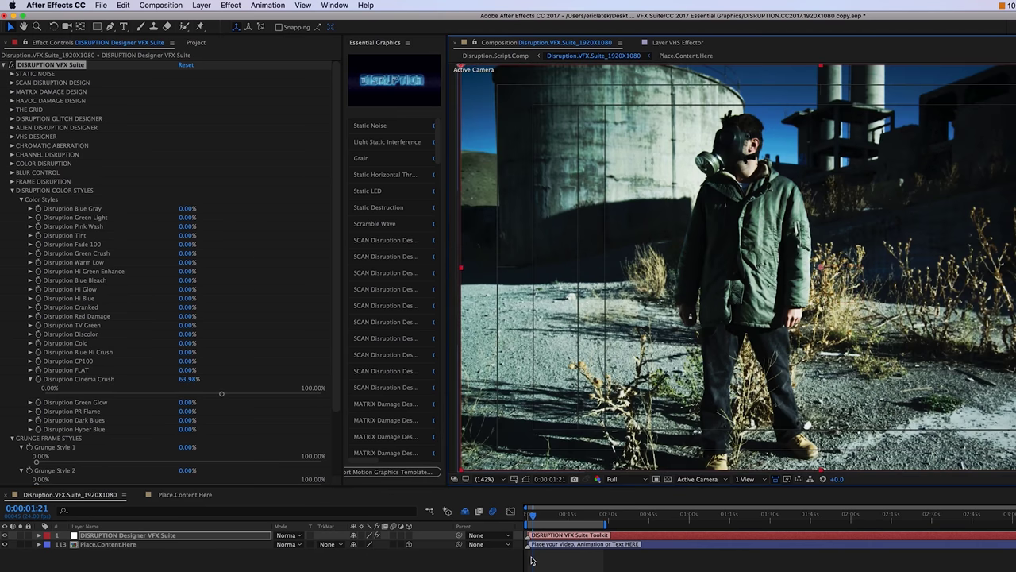